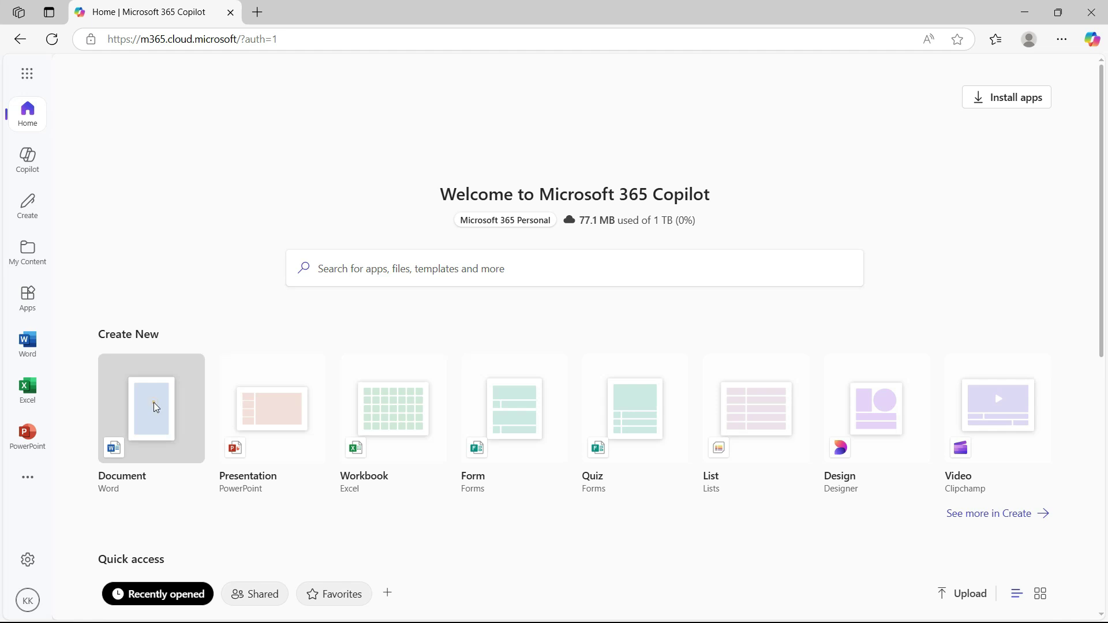
Step: Create a blank Word document and have Copilot draft from "As an instruction designer create a design document for new employee onboarding"
click(154, 403)
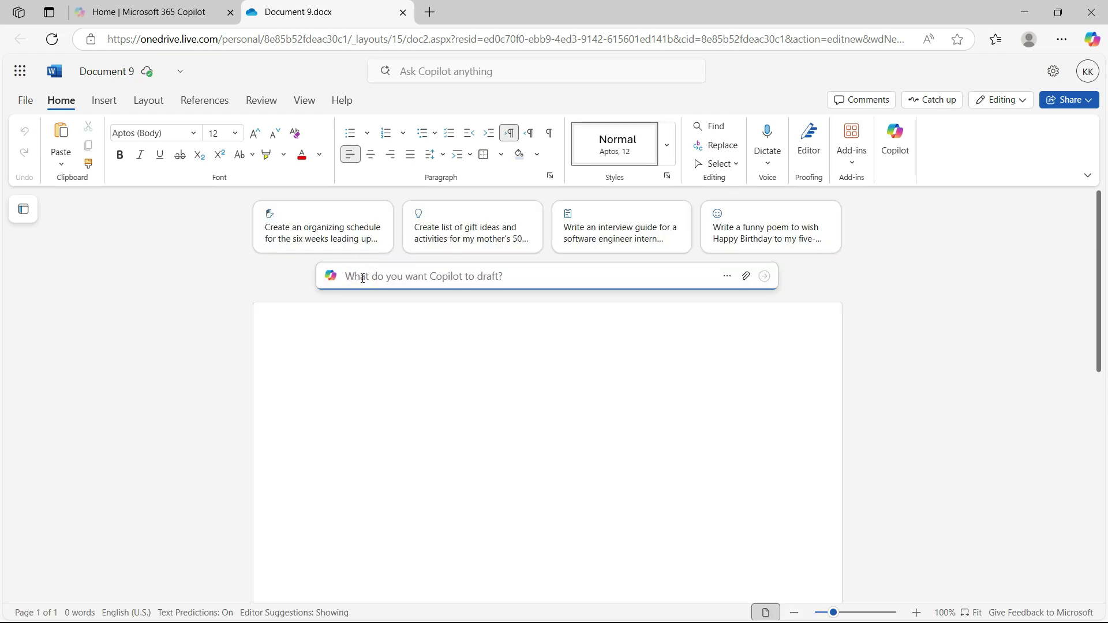
text(As an instr)
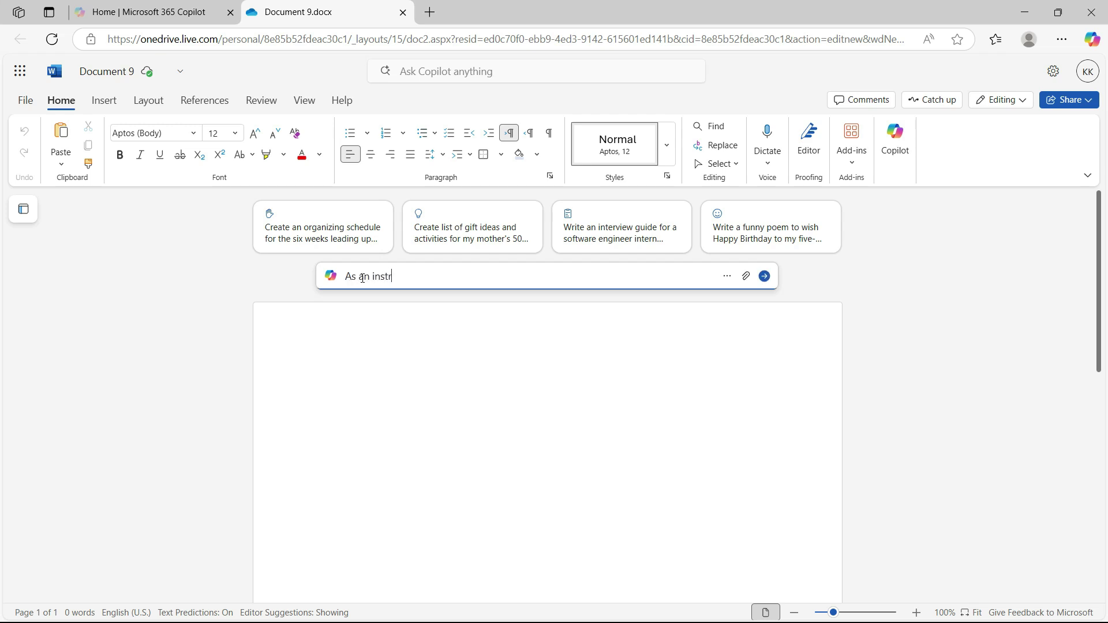
text(uction designer create a des)
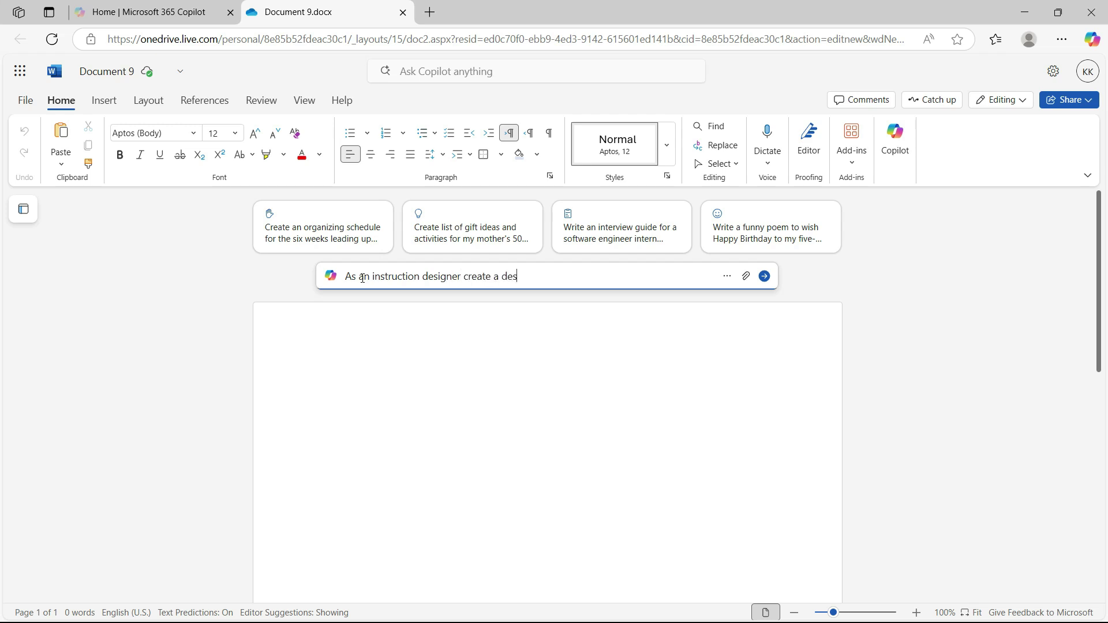
text(ign document for new em)
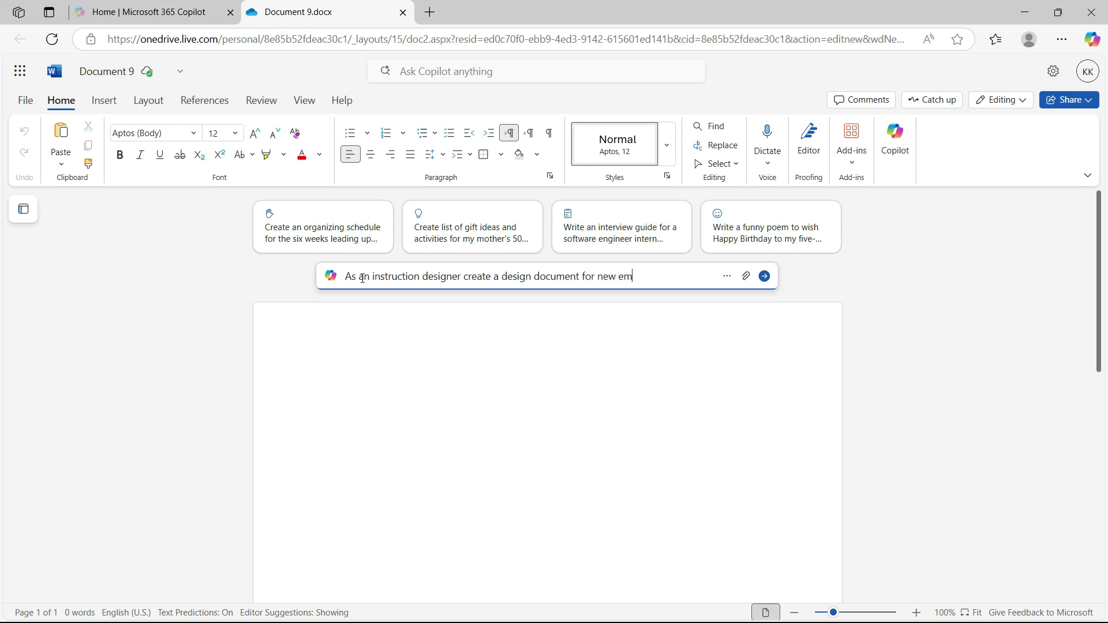
text(ployee onboarding)
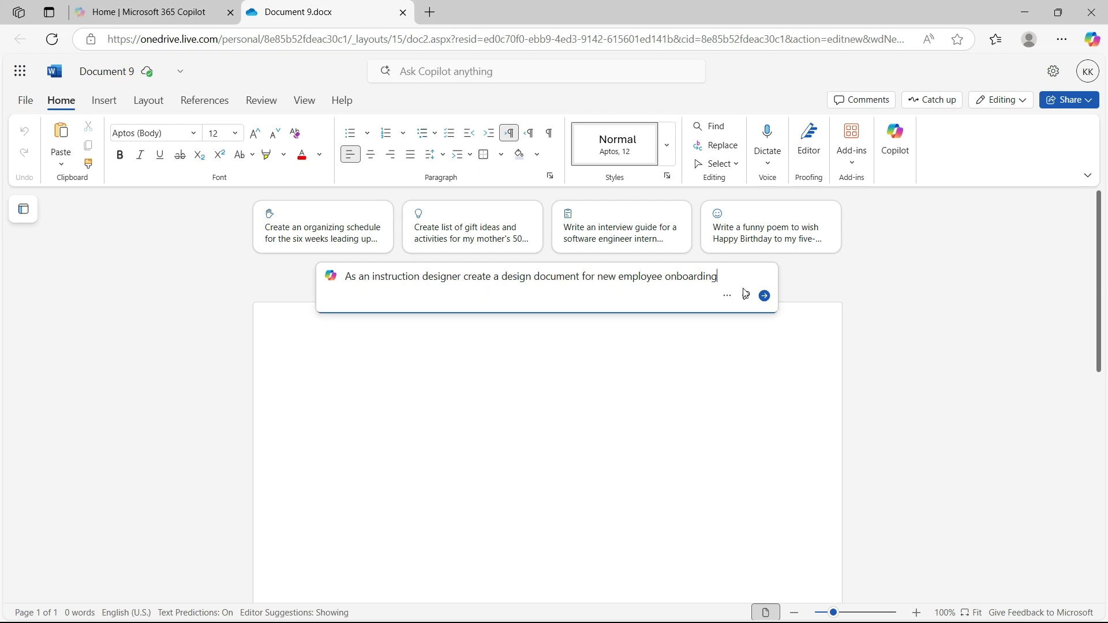
click(765, 296)
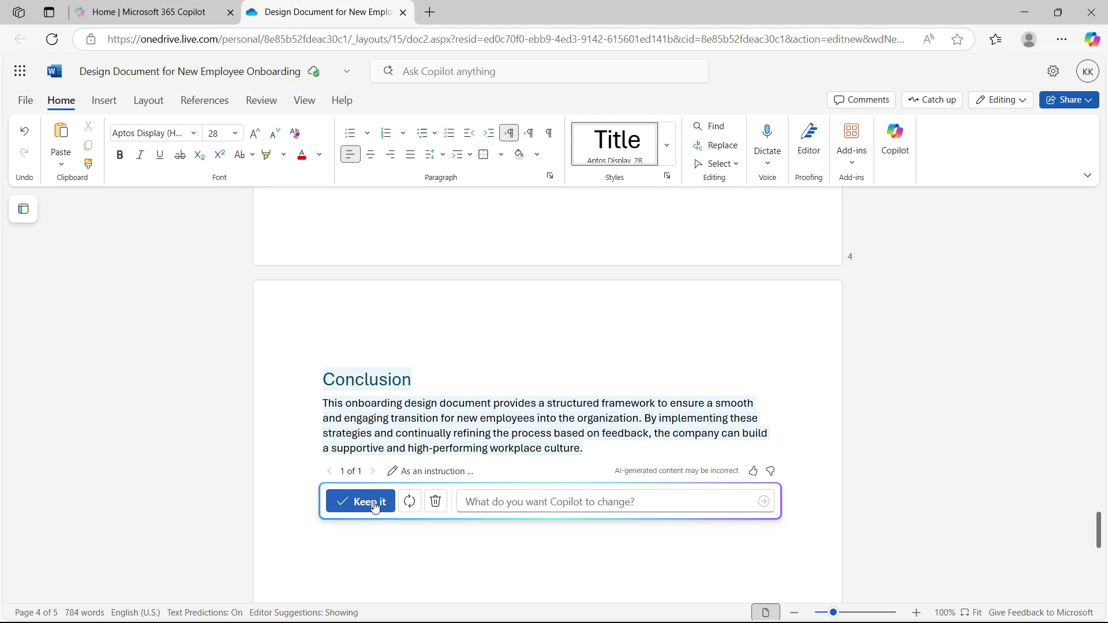
Step: Review the generated onboarding design document, including its introduction, goals and objectives, target audience and instructional strategies
click(361, 502)
scroll(385, 357, up, 1)
scroll(384, 357, up, 20)
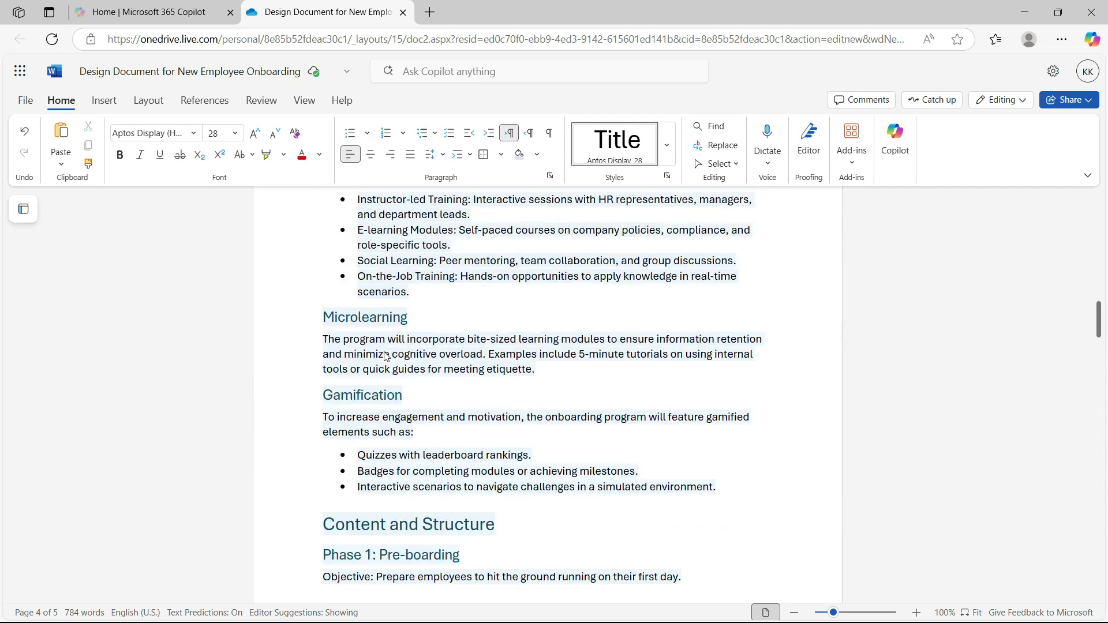
scroll(386, 357, up, 10)
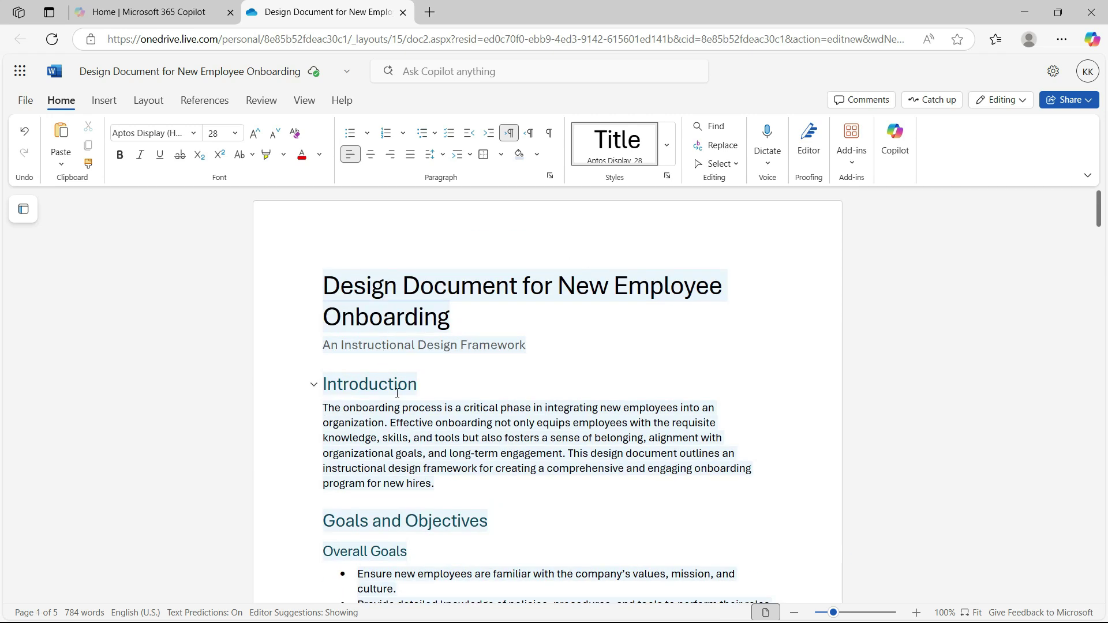
scroll(327, 420, down, 3)
scroll(453, 374, down, 9)
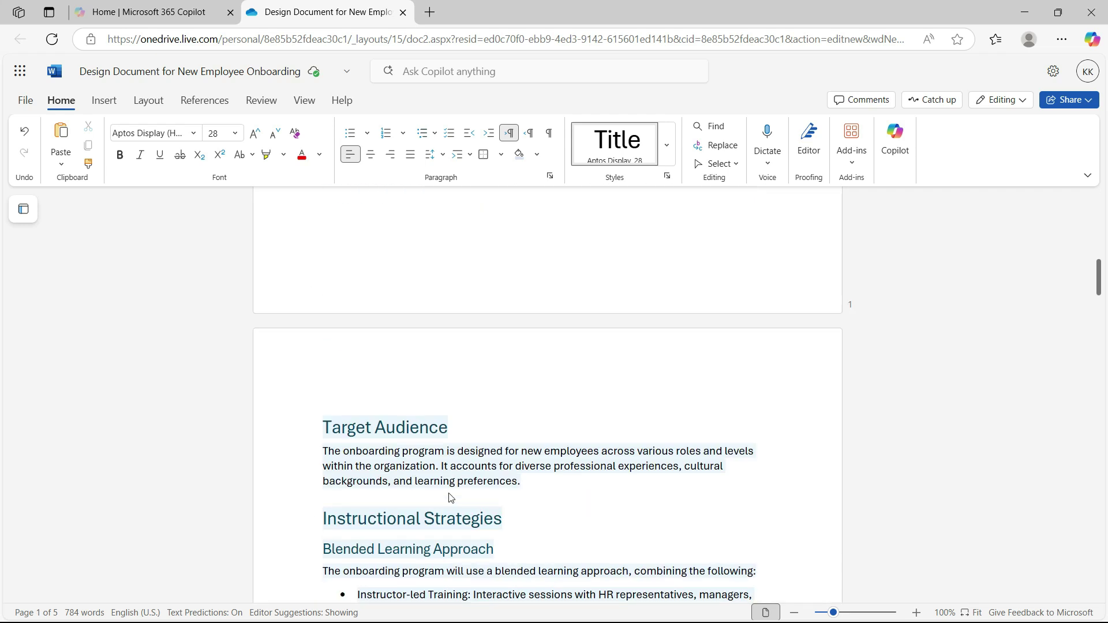
scroll(450, 497, down, 4)
scroll(448, 492, up, 15)
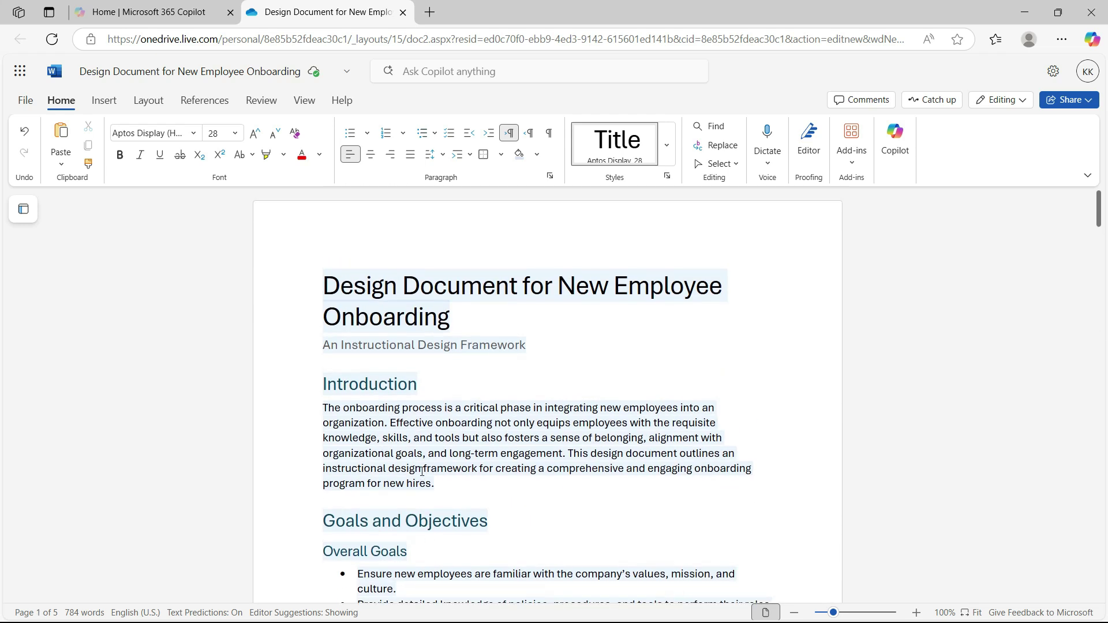
scroll(420, 465, down, 4)
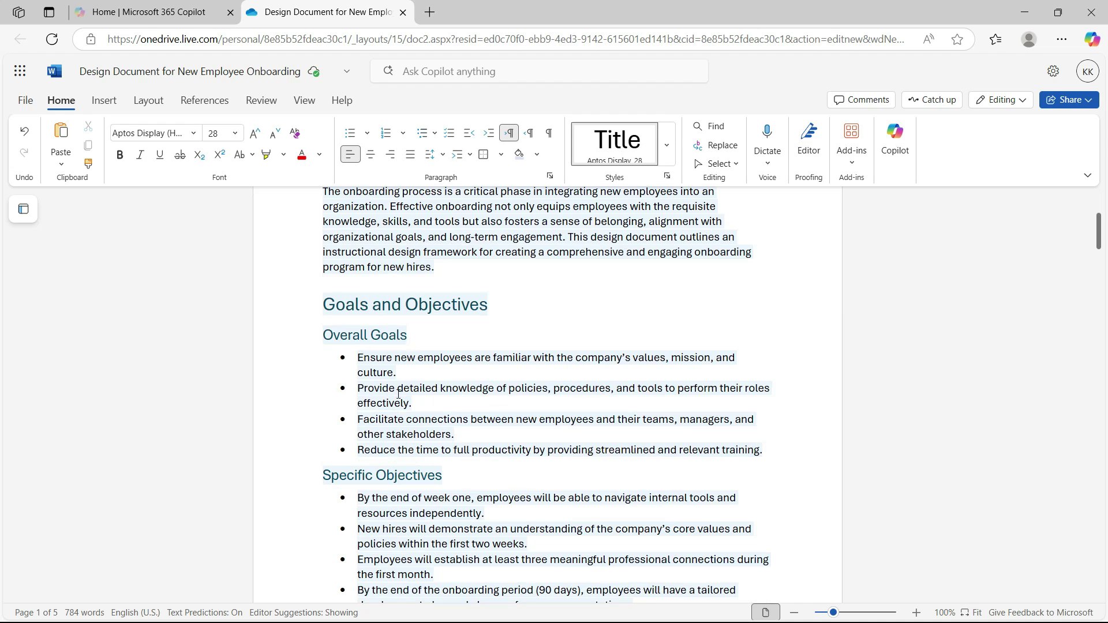
Step: Have Copilot revise the draft with "Make the objectives the ABCD format" and keep the revised version
scroll(628, 368, down, 20)
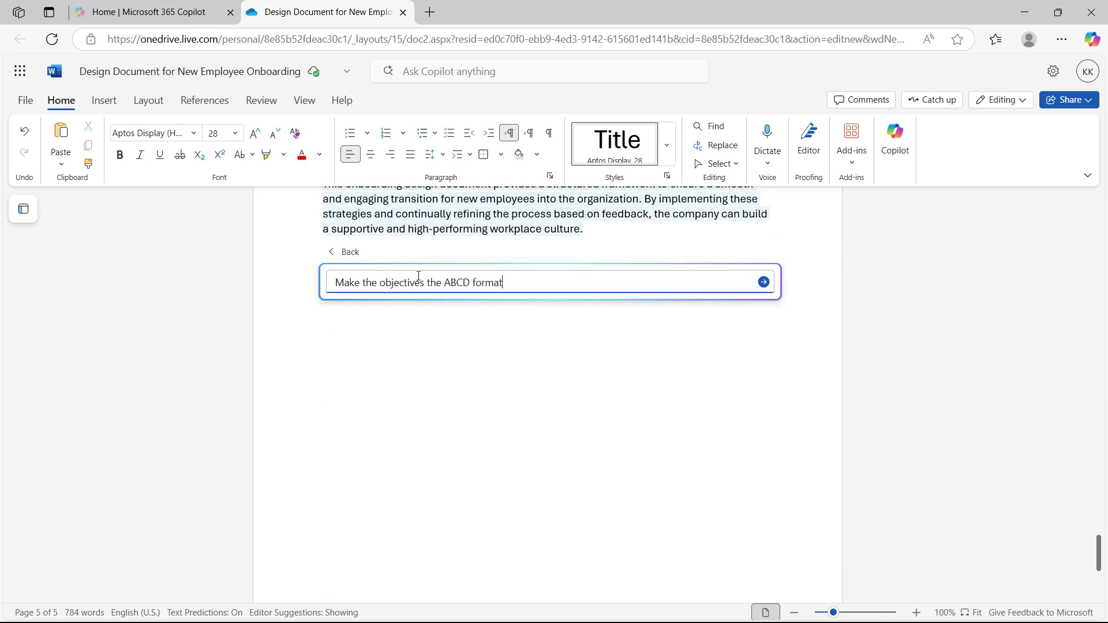
click(764, 285)
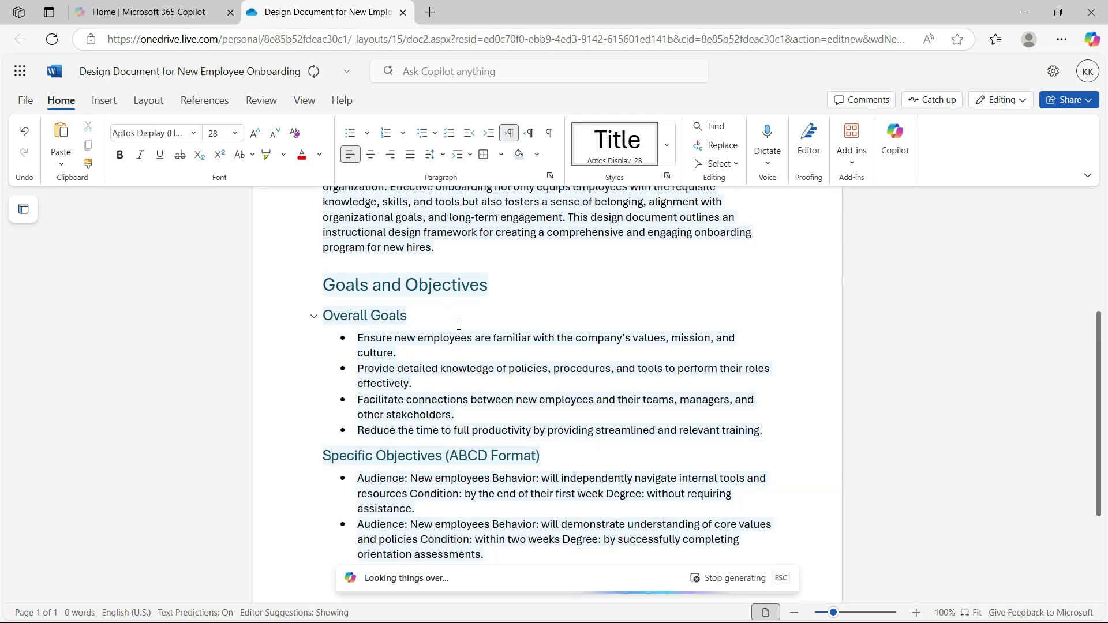
scroll(434, 305, up, 1)
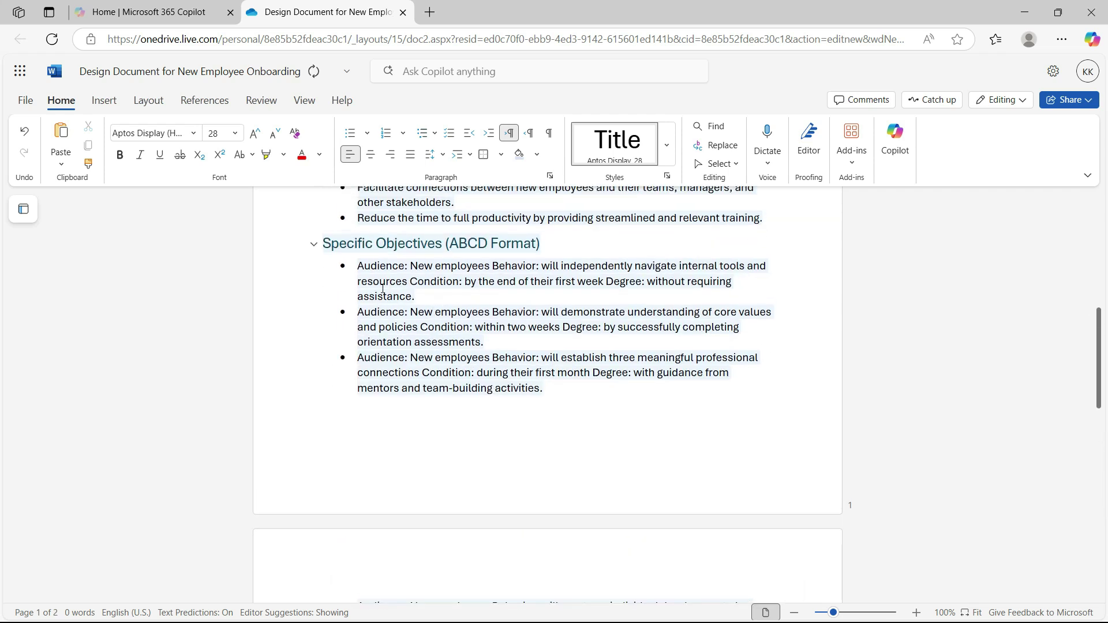
scroll(501, 313, down, 5)
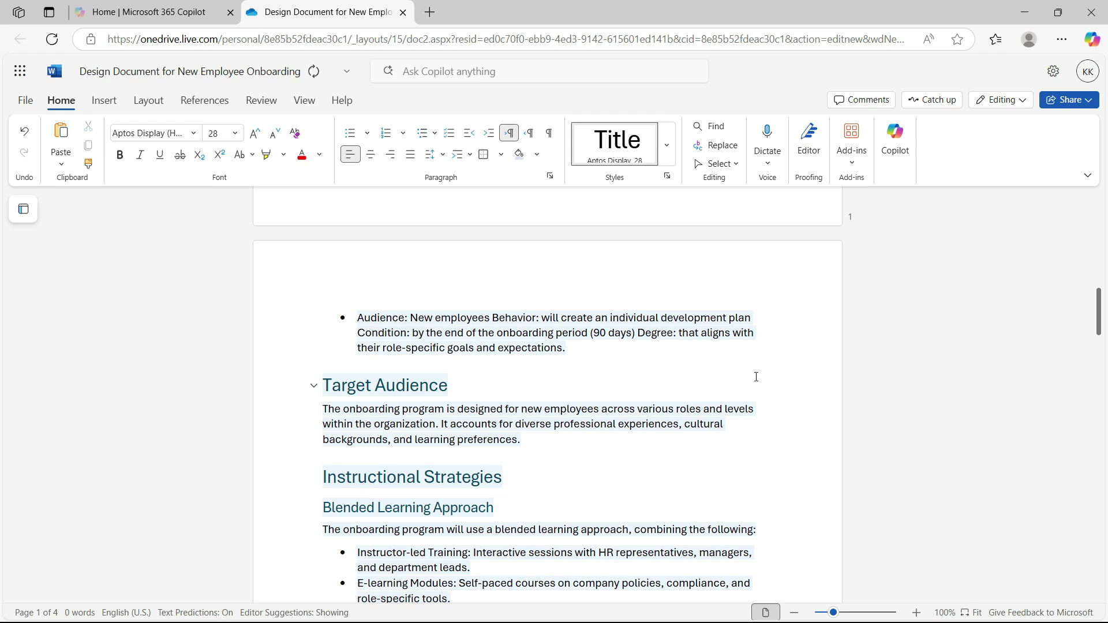
scroll(757, 377, up, 1)
scroll(758, 381, down, 20)
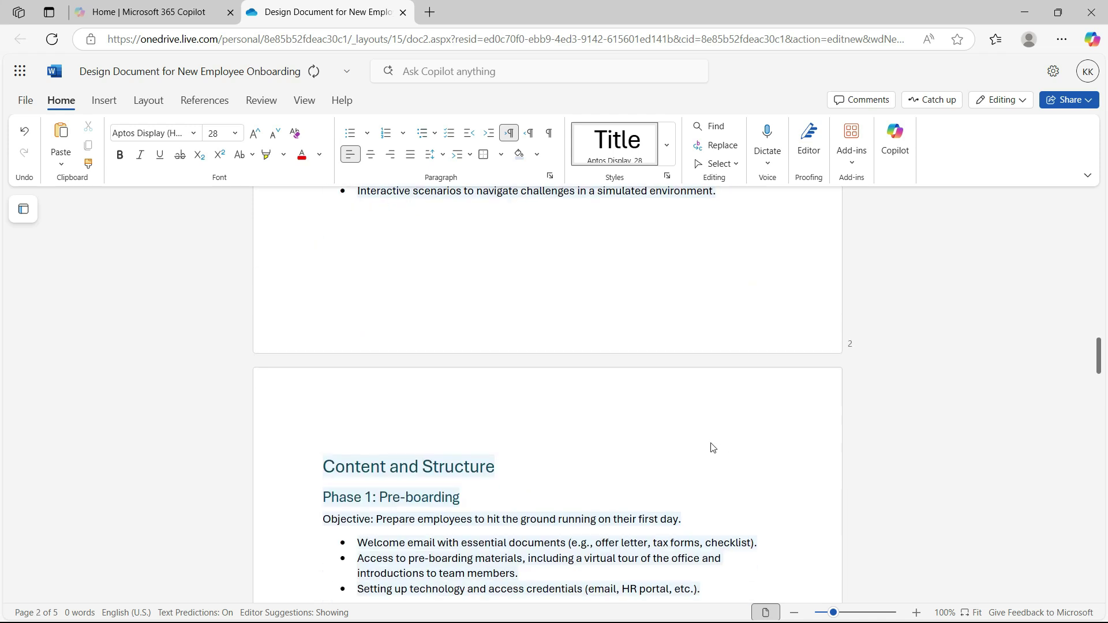
scroll(605, 444, down, 20)
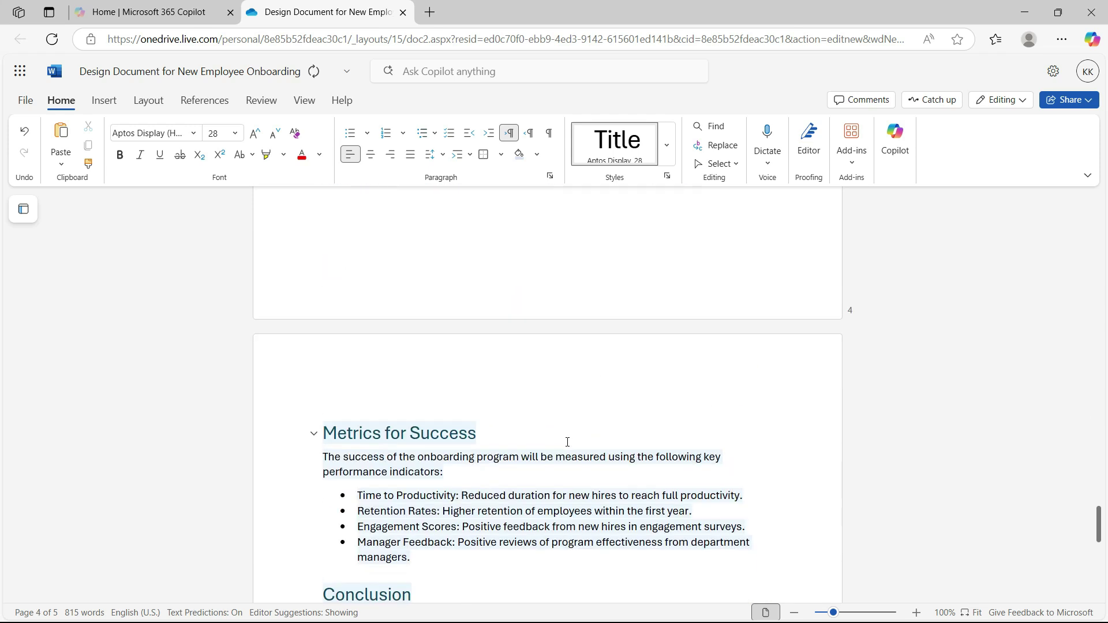
scroll(486, 454, up, 1)
click(359, 354)
Step: View Copilot's writing suggestions for the "CEO/leadership welcome address." bullet under Phase 2, and dismiss them
scroll(478, 362, up, 10)
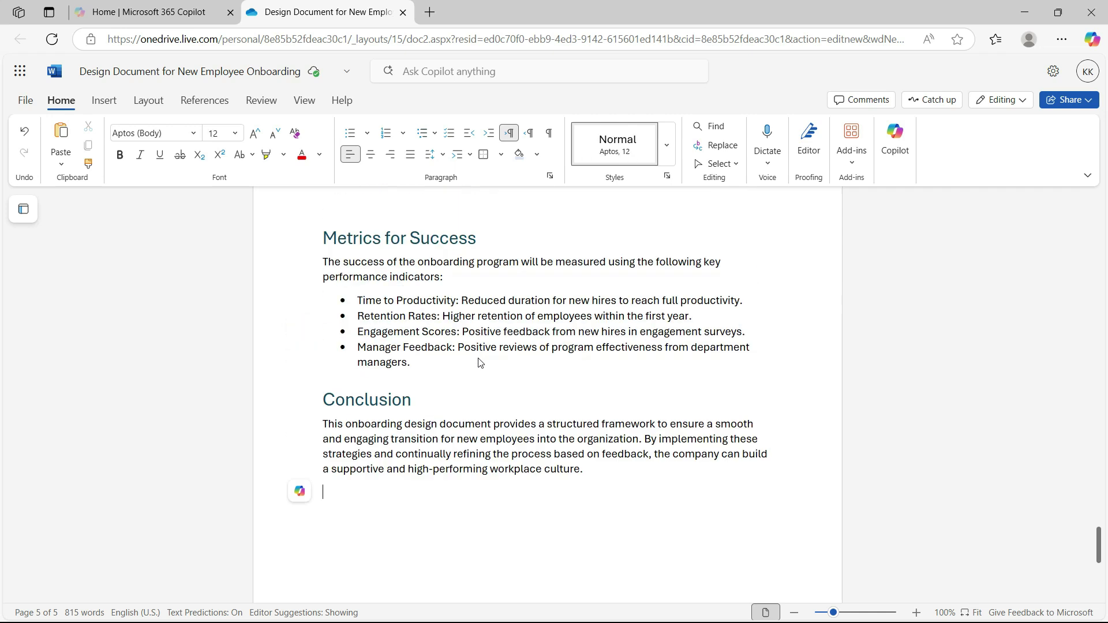
scroll(478, 362, up, 15)
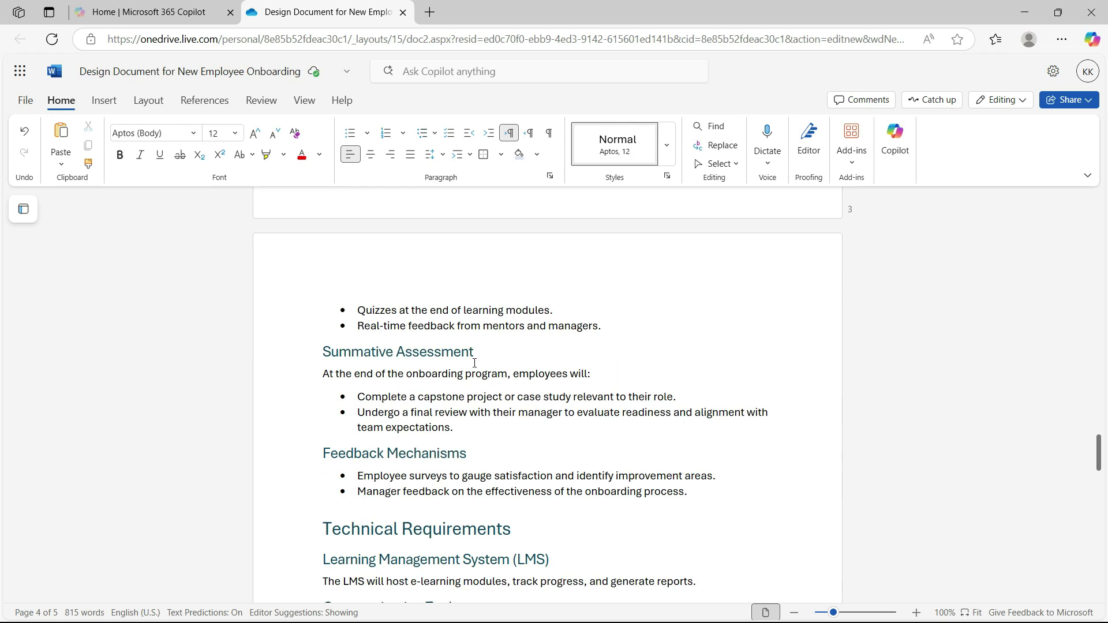
scroll(474, 363, up, 1)
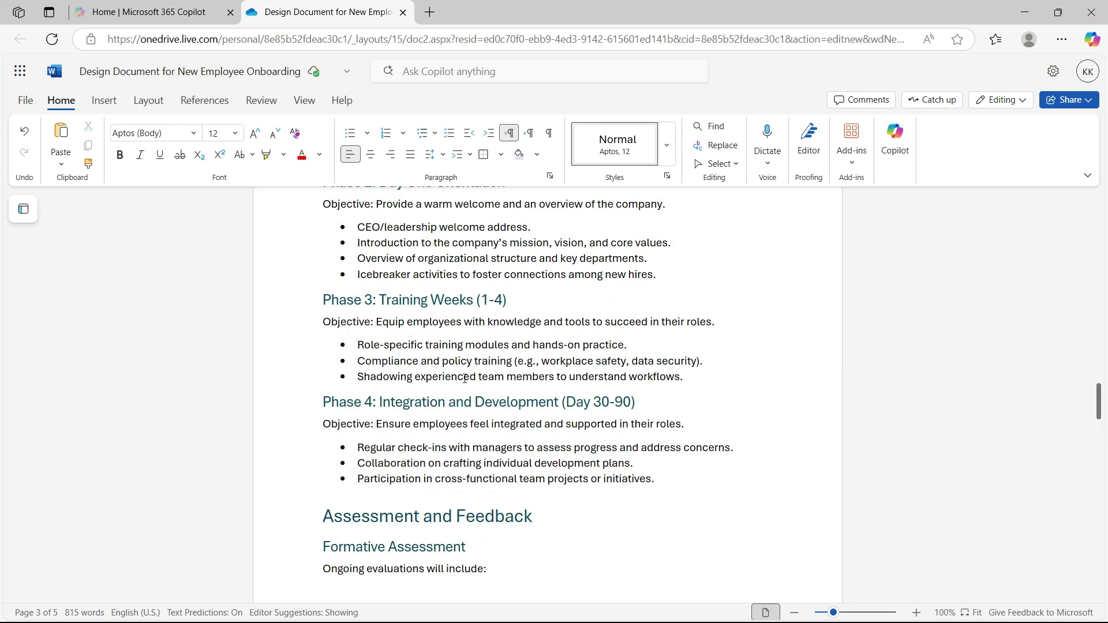
scroll(465, 378, up, 3)
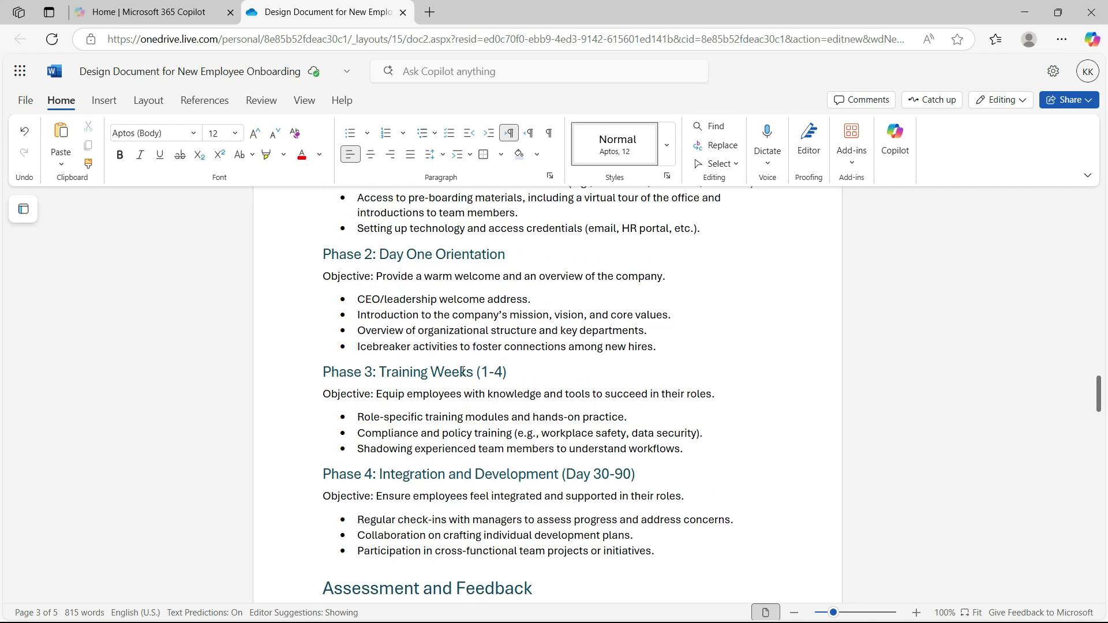
double_click(422, 300)
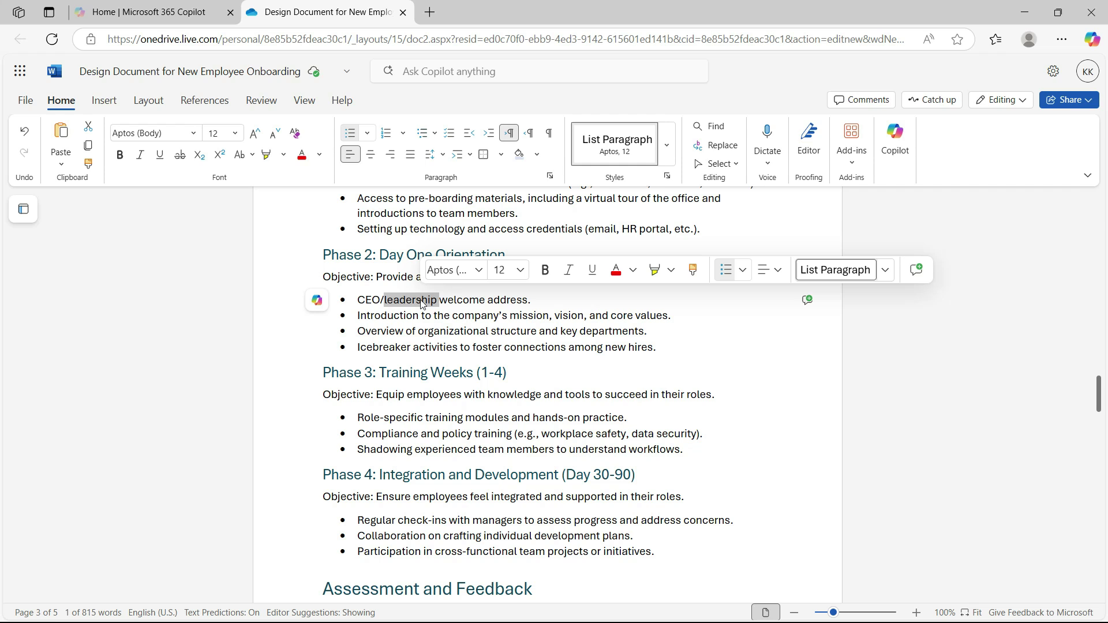
triple_click(421, 300)
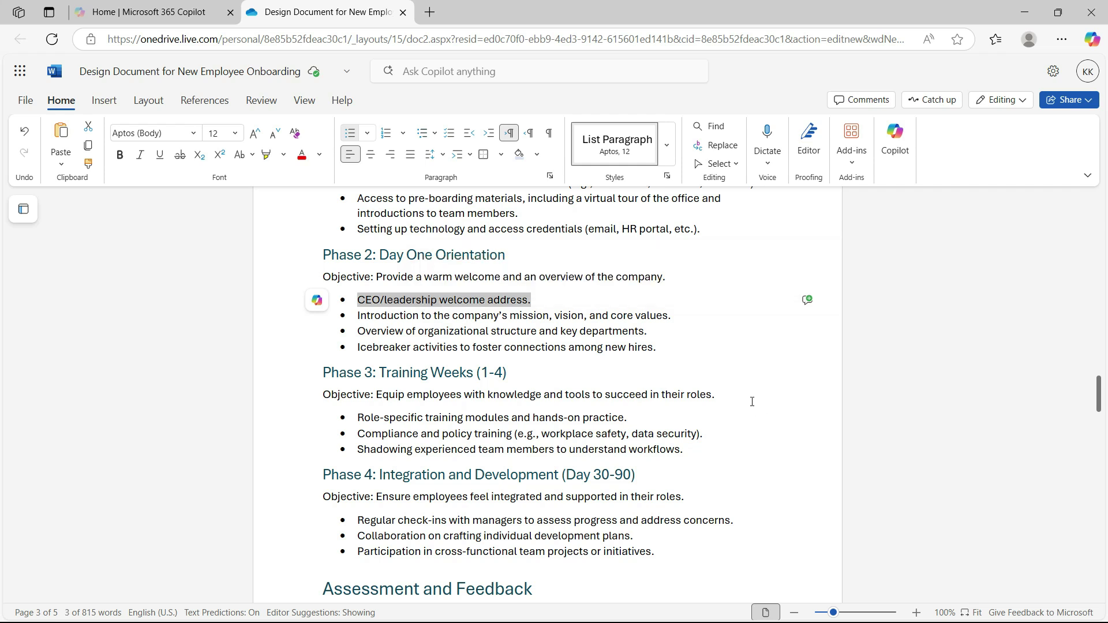
click(323, 306)
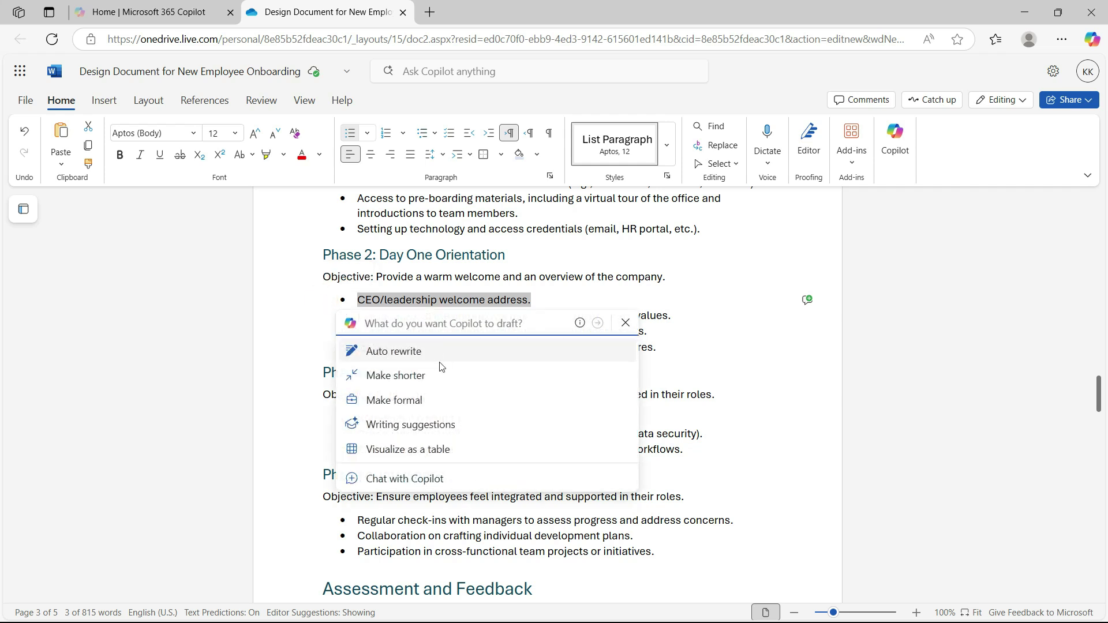
click(452, 430)
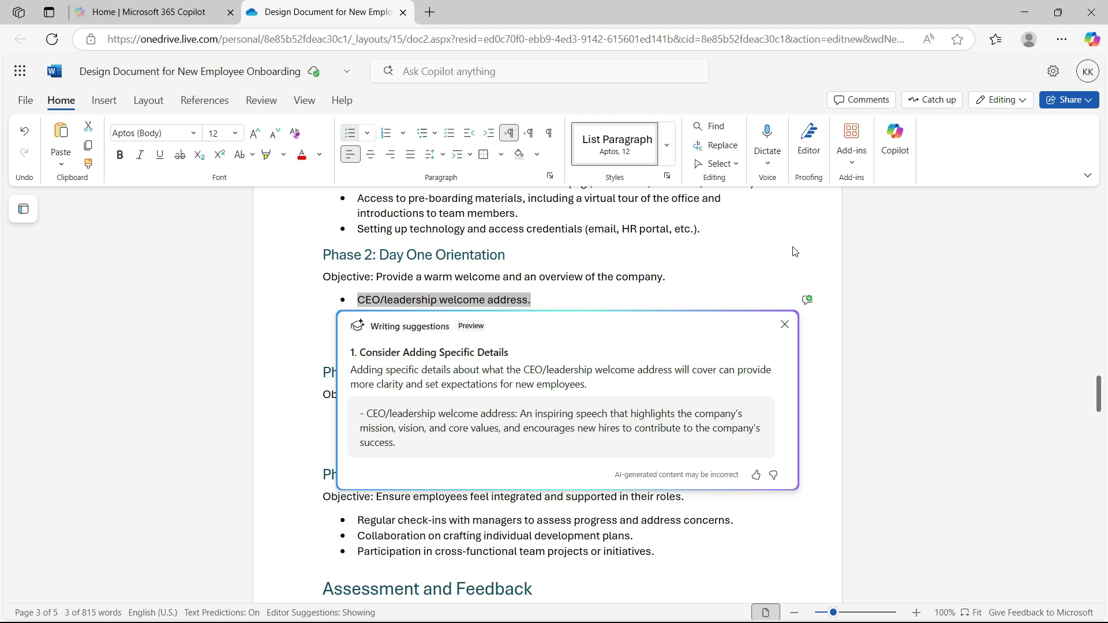
click(785, 327)
Step: Auto rewrite the four bullets under Phase 2: Day One Orientation with Copilot and replace them with the first version
drag(658, 345, 355, 301)
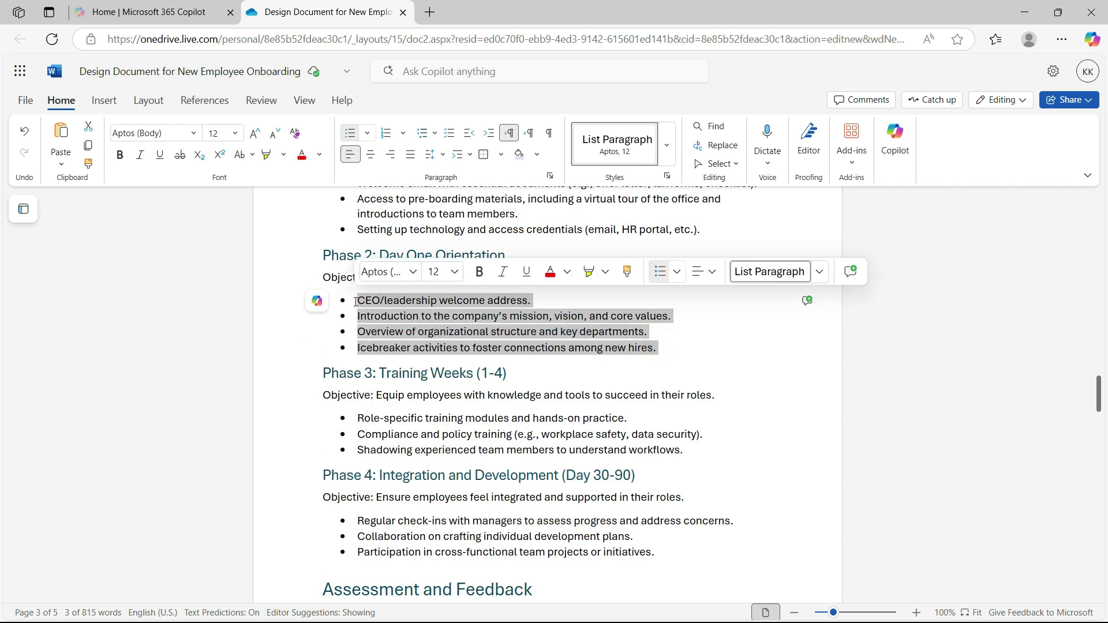
click(317, 300)
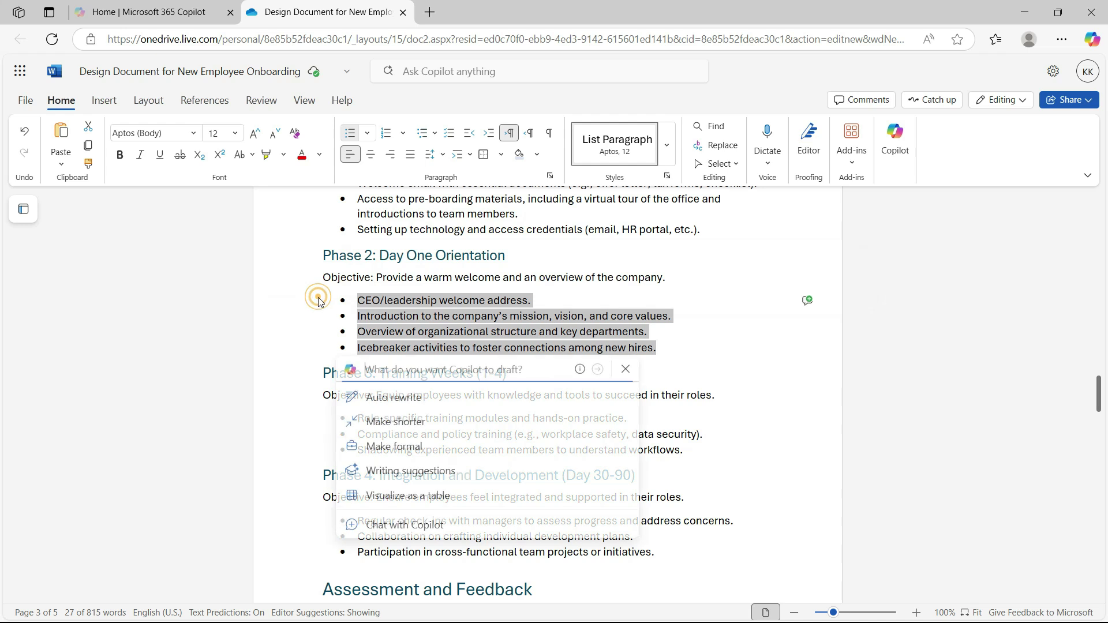
click(431, 403)
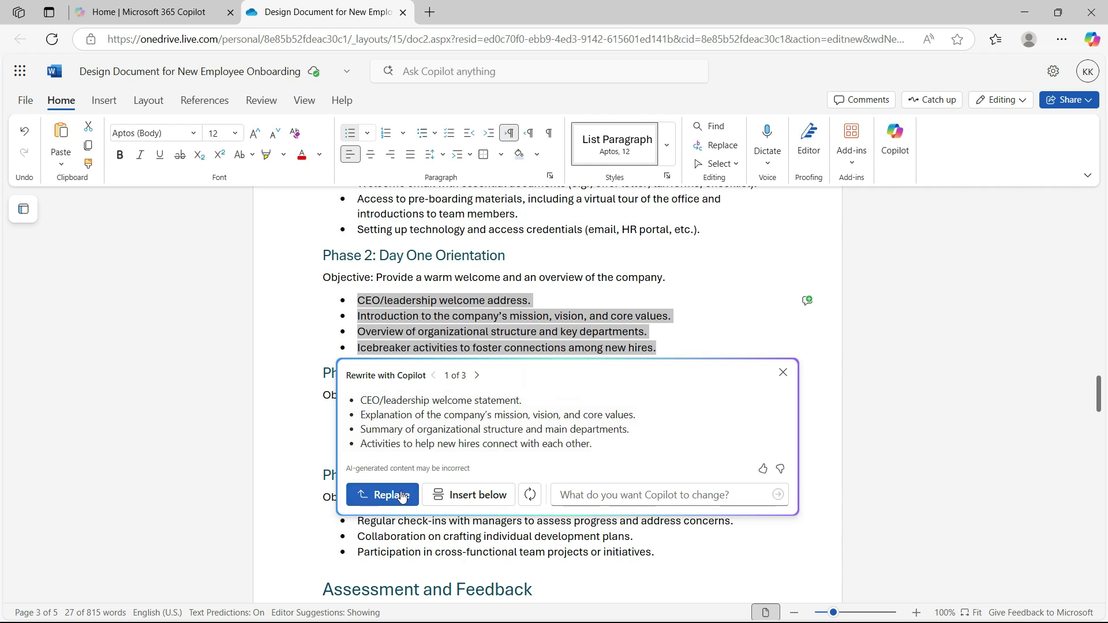
click(383, 495)
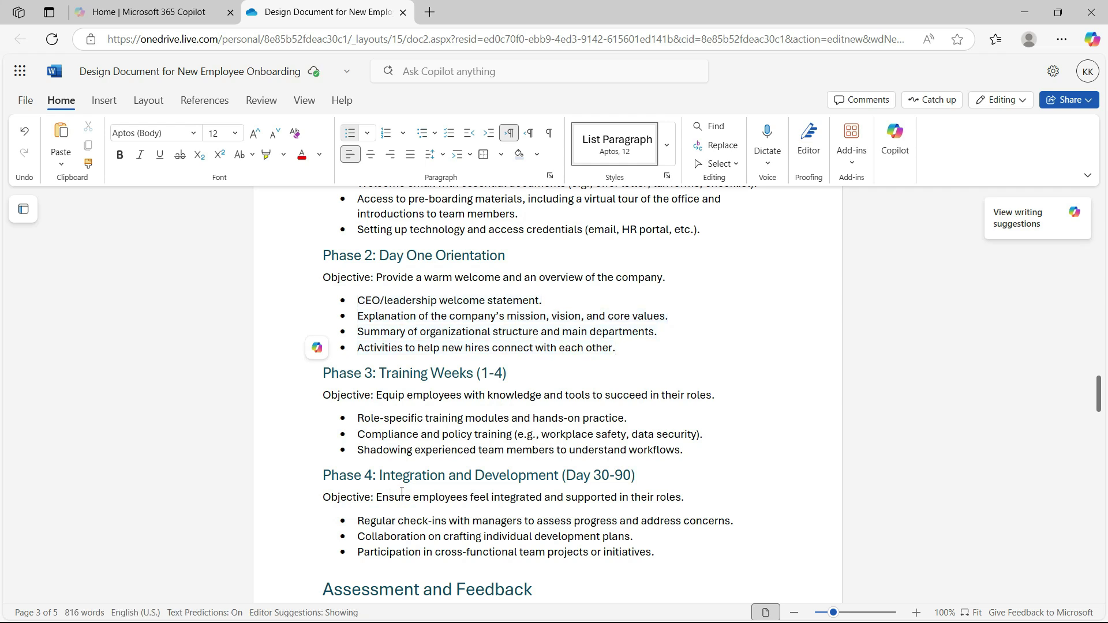
click(324, 351)
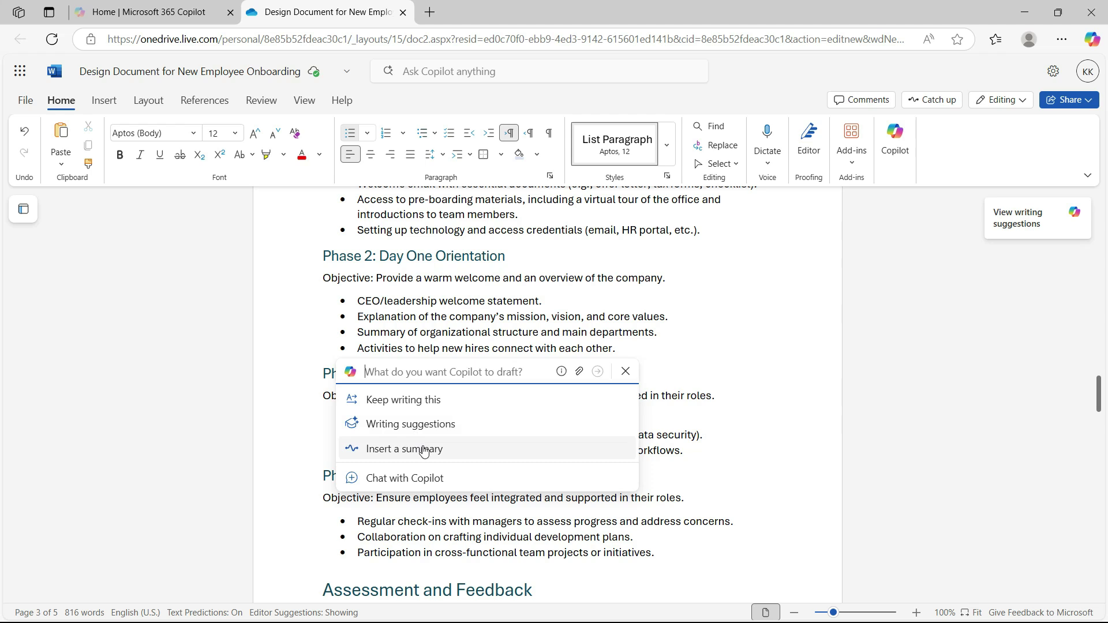
click(490, 314)
click(626, 371)
Step: Delete the Conclusion heading and its paragraph at the end of the document
scroll(626, 369, down, 20)
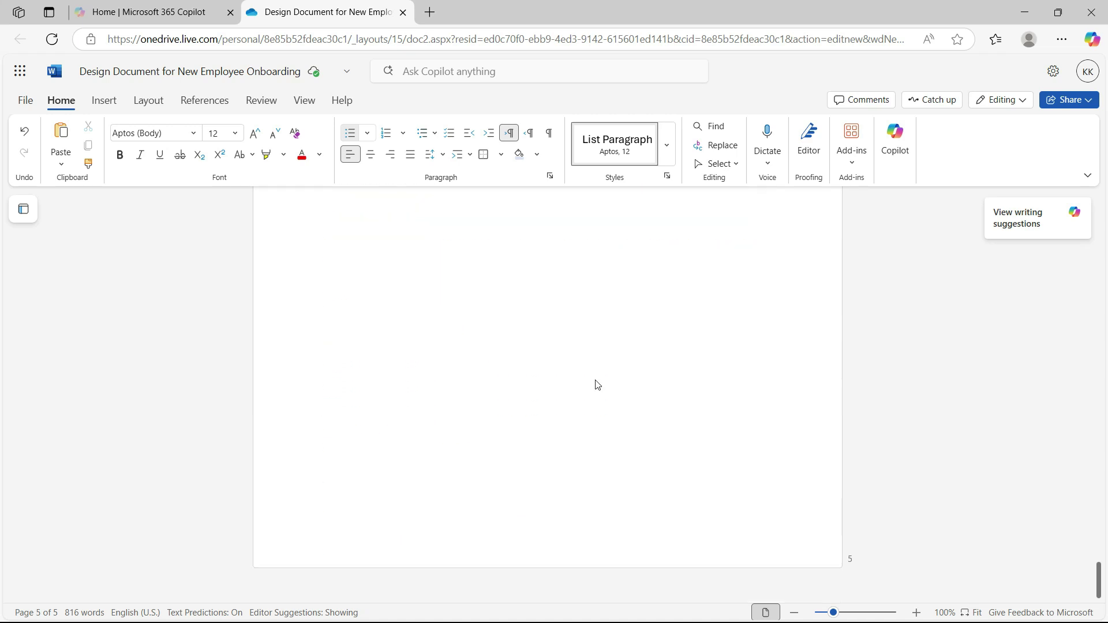
scroll(439, 399, up, 3)
drag(597, 497, 288, 423)
key(Delete)
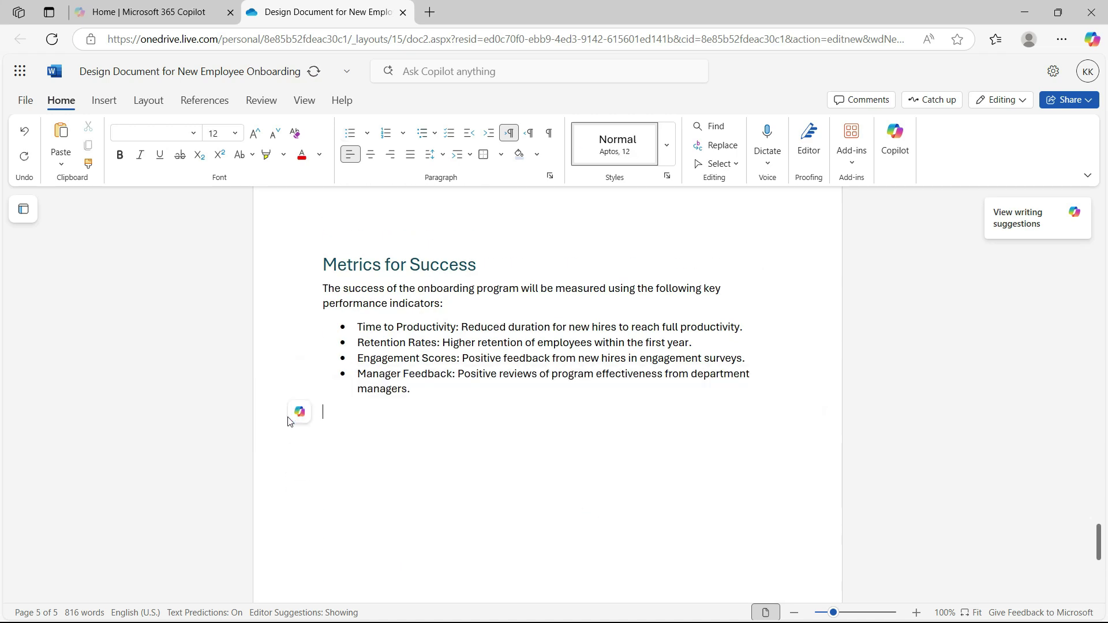
Step: Generate a Copilot summary of the document below the Metrics for Success section
click(300, 414)
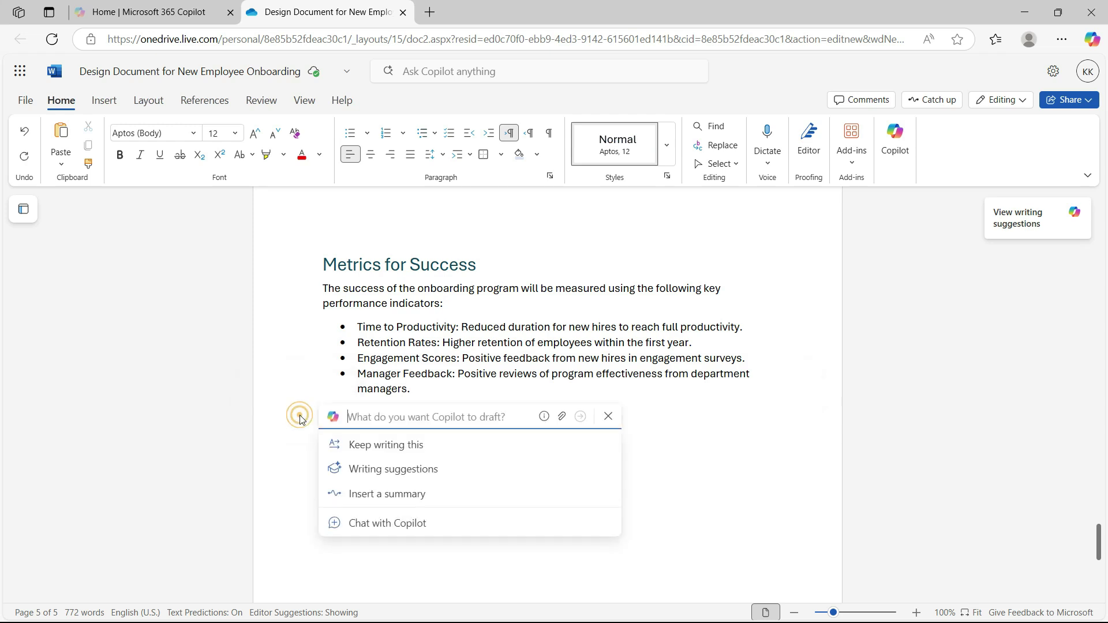
click(404, 500)
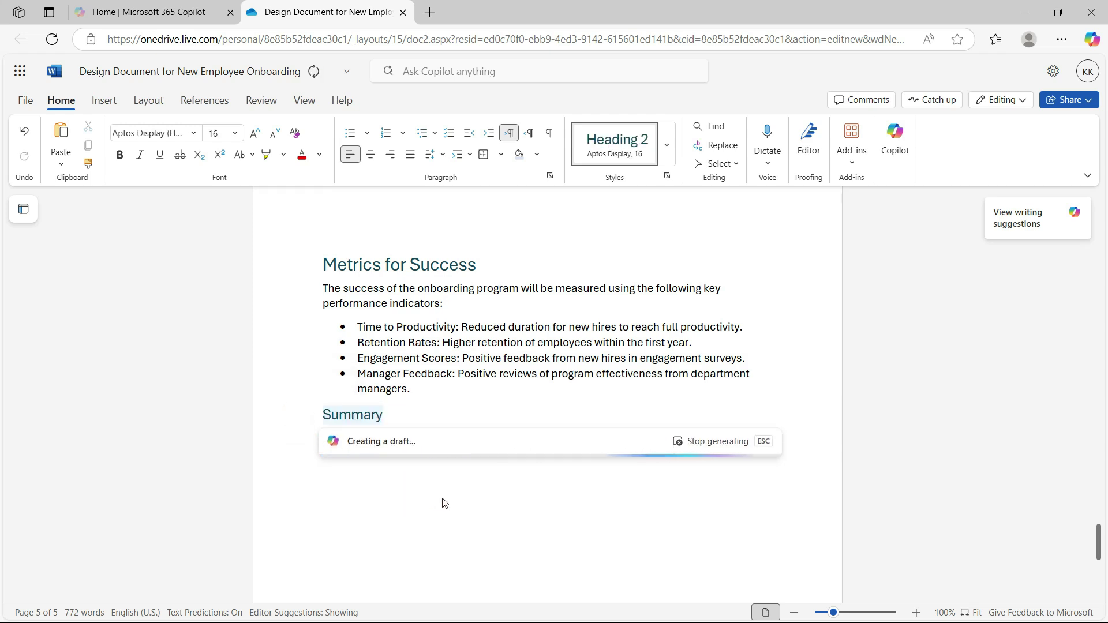
click(559, 565)
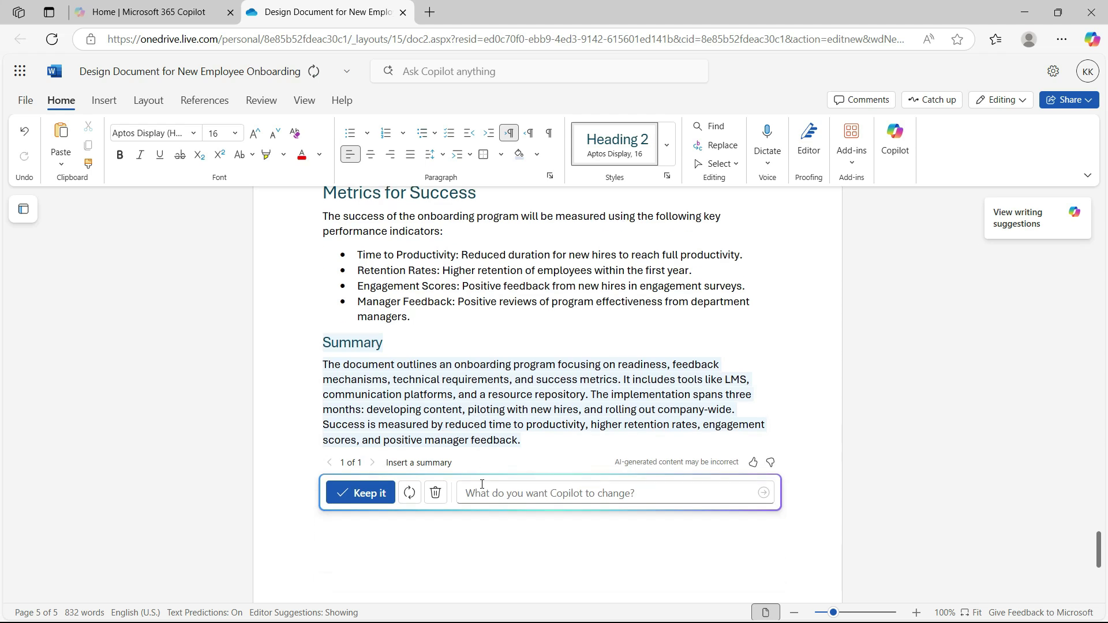
Step: Refine the generated summary through Copilot with the requests "Make more informal and fun" and "Make more professional business tone and approach"
text(Make more informal and fun)
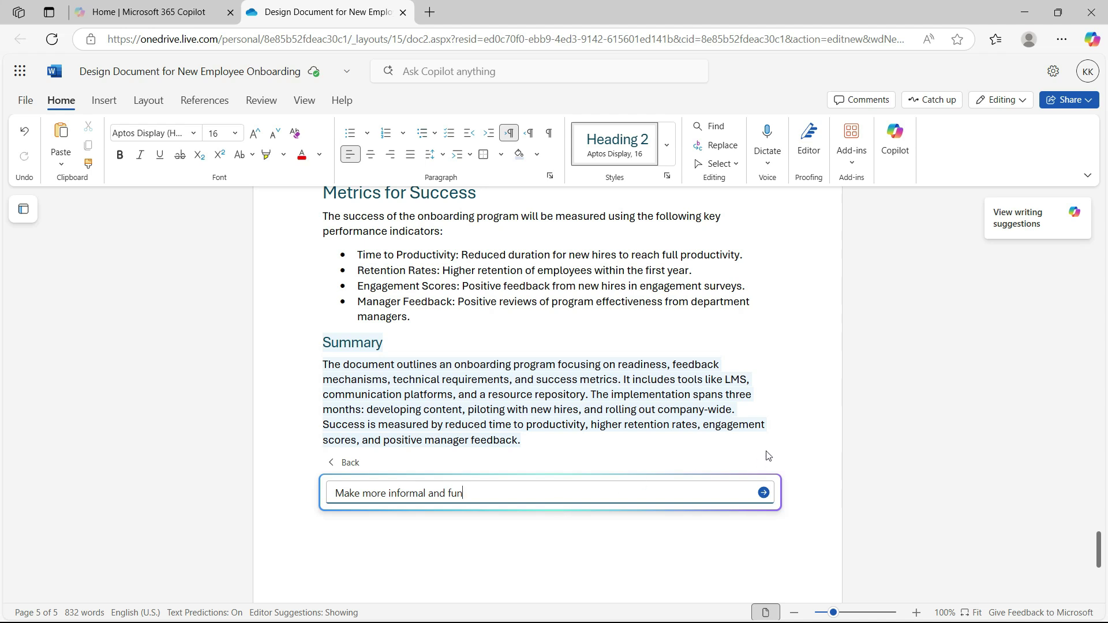
click(764, 494)
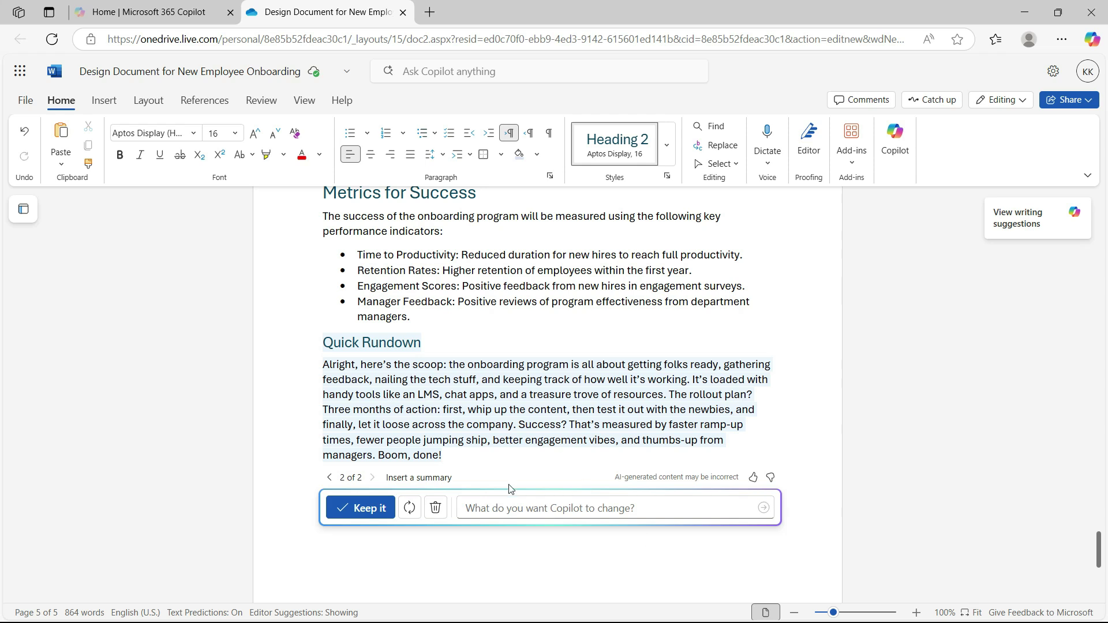
click(500, 503)
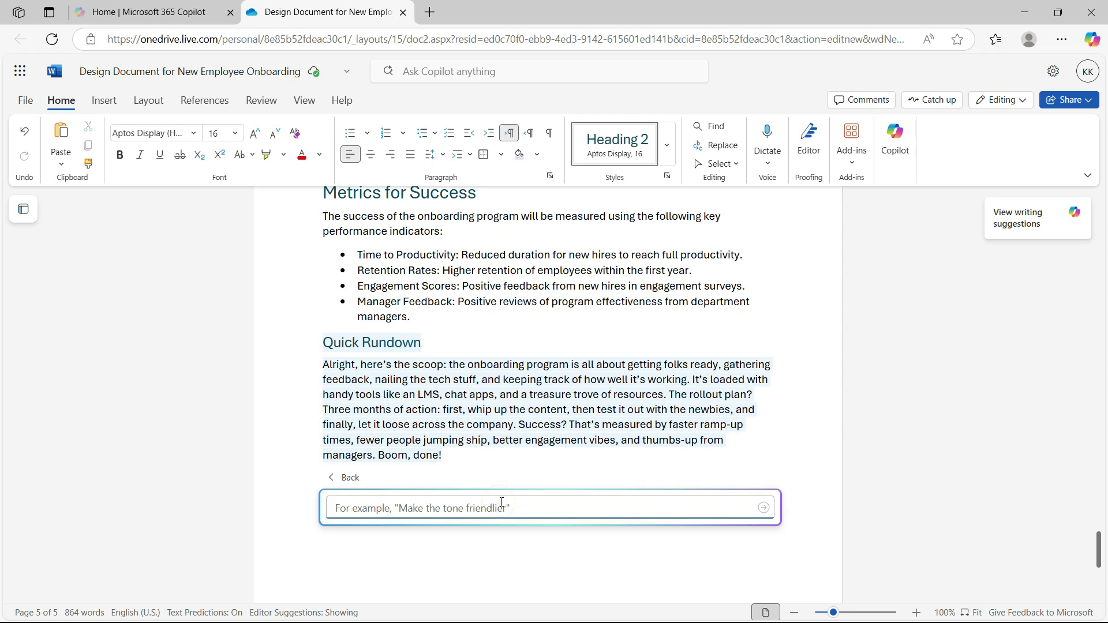
text(Make m)
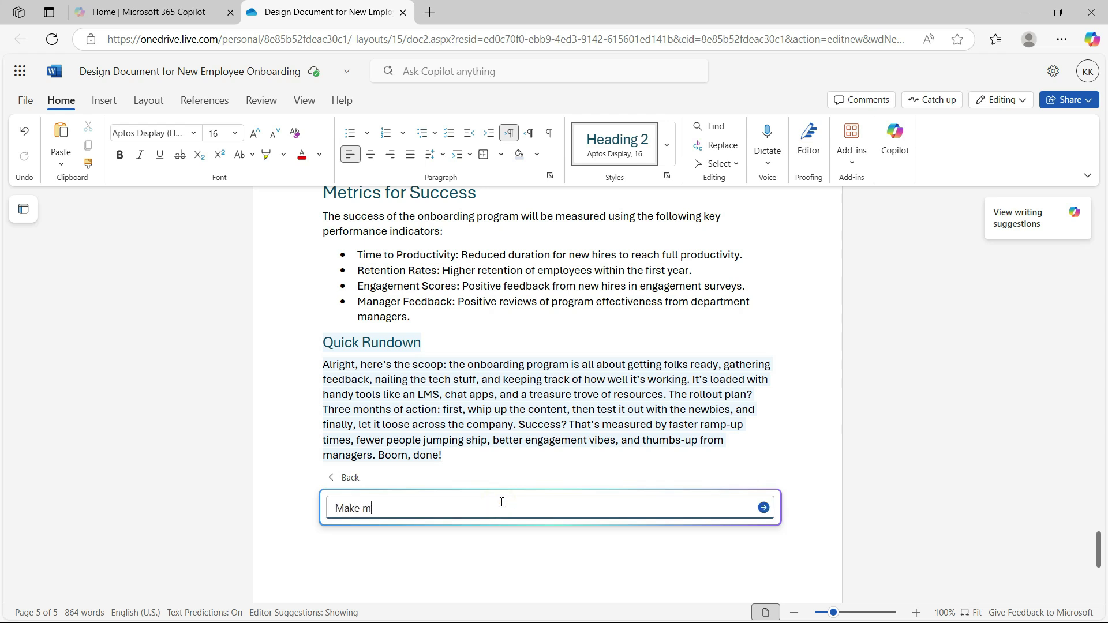
text(ore professional business tone )
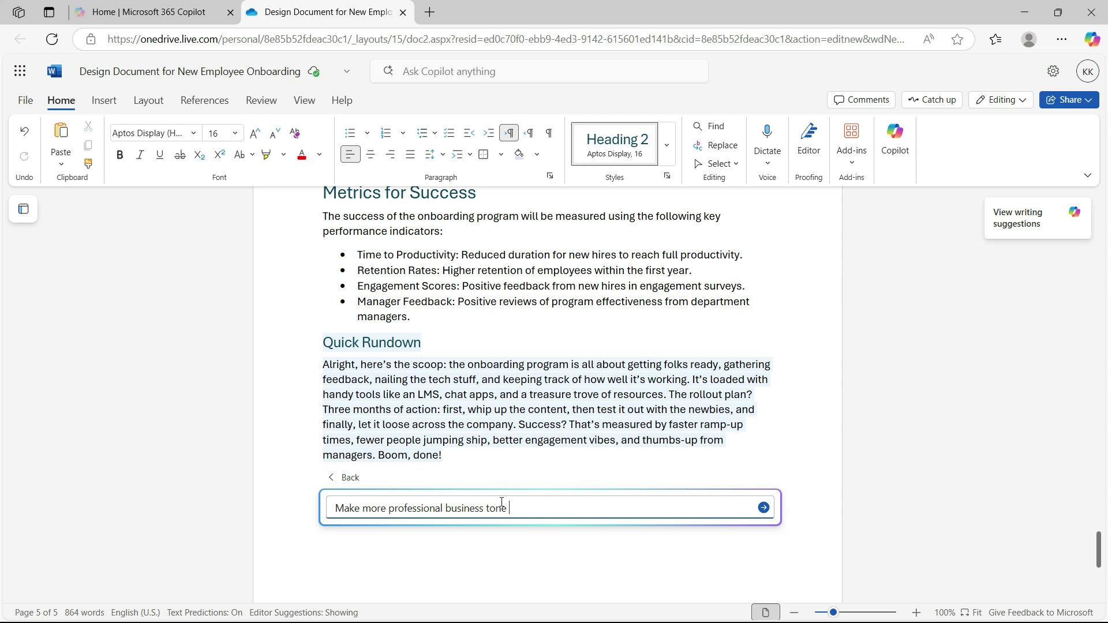
text(and approach)
click(763, 508)
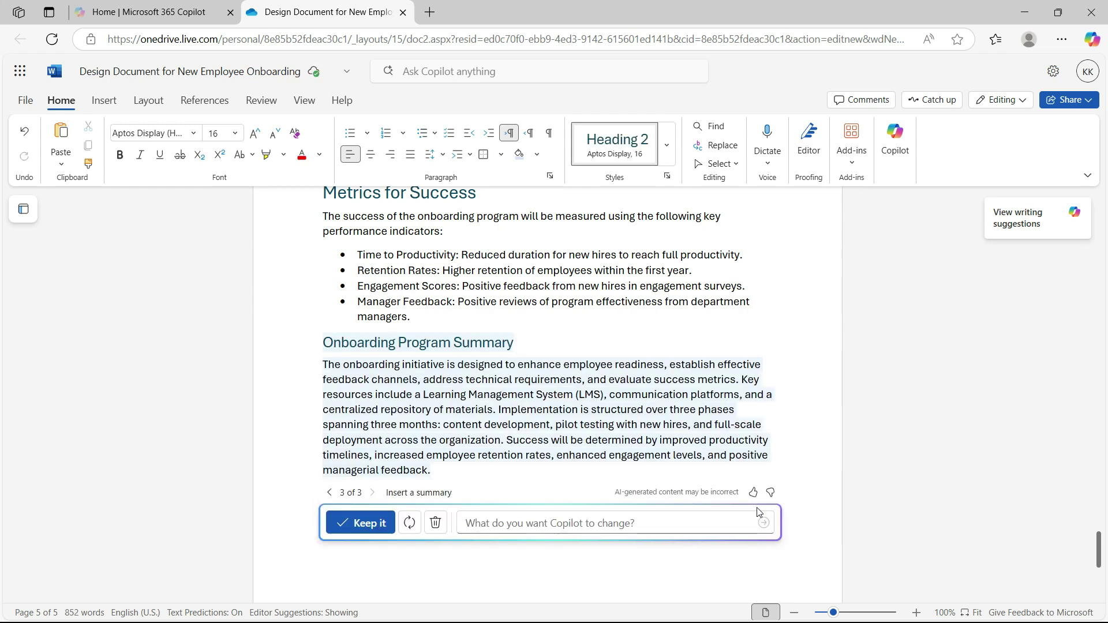
Step: Have Copilot revise the summary with "Make it a 9th grade reading level" and keep that version
click(528, 525)
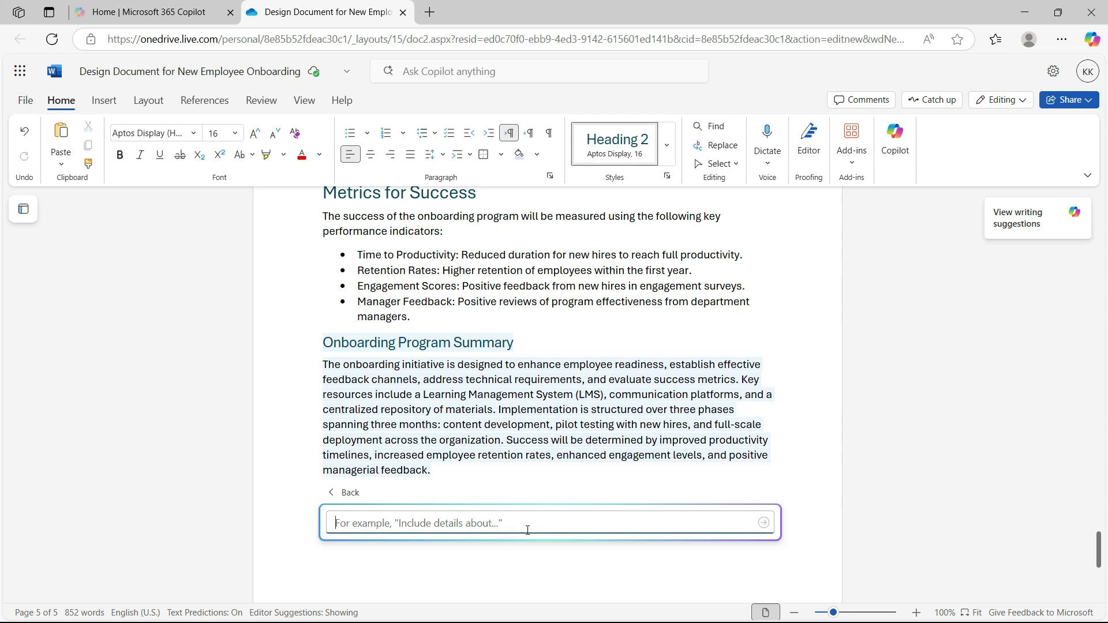
text(Make)
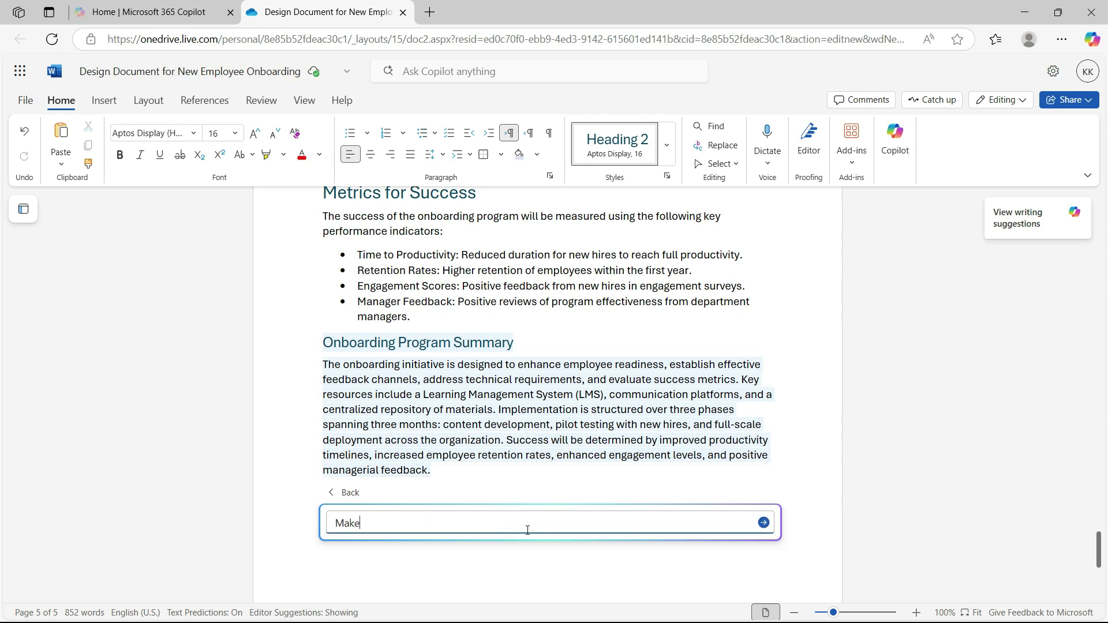
text( it a 9th rea)
key(BackSpace)
key(BackSpace)
text(grade reading level)
click(763, 523)
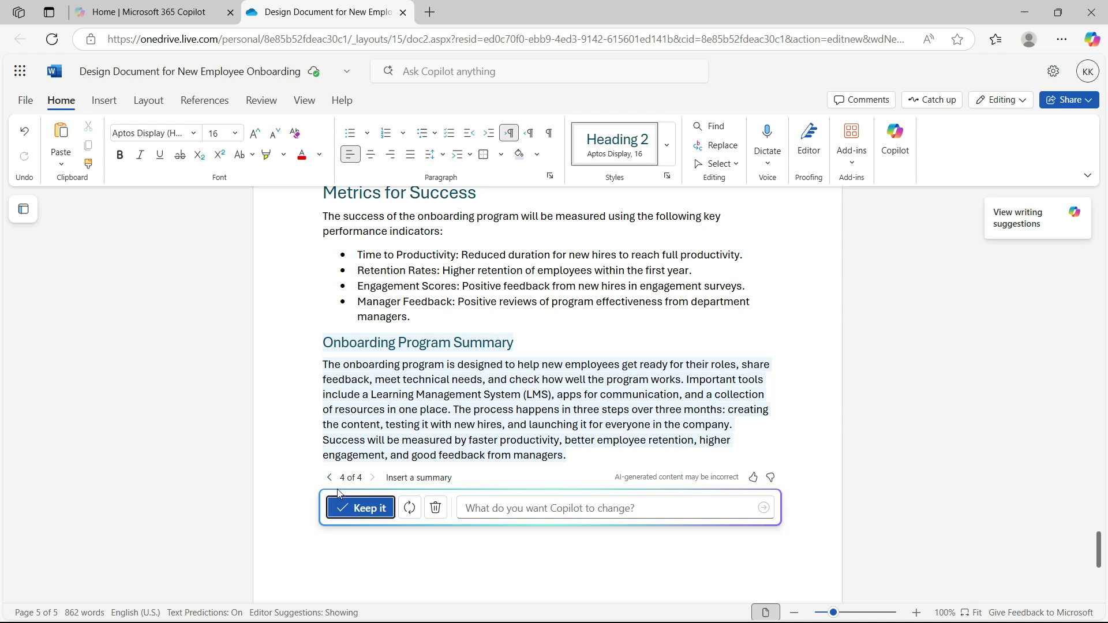
click(362, 508)
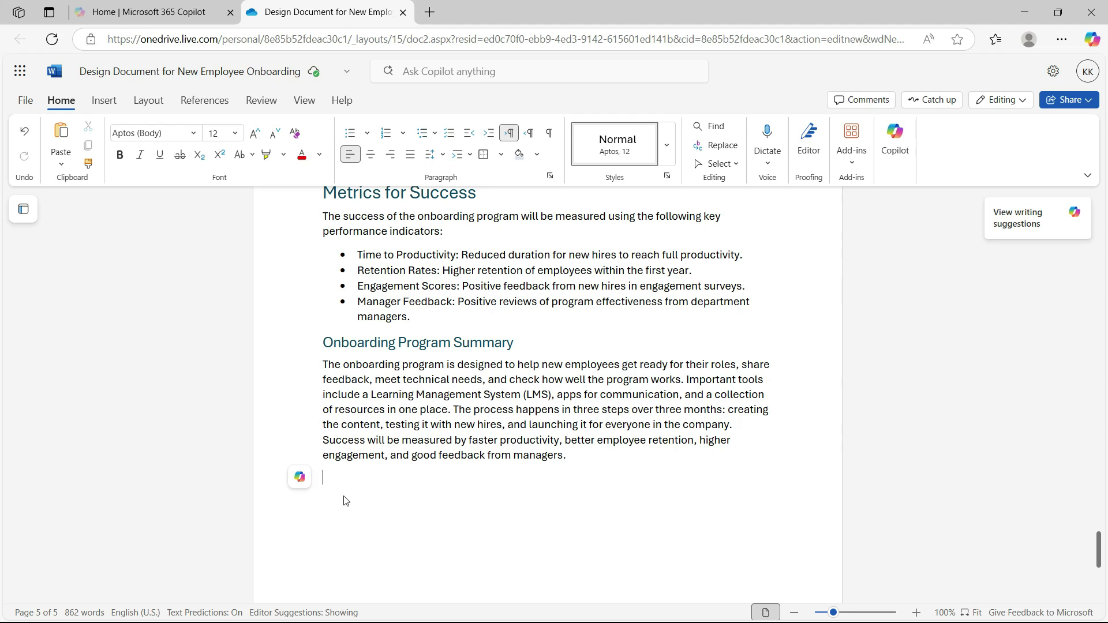
click(301, 478)
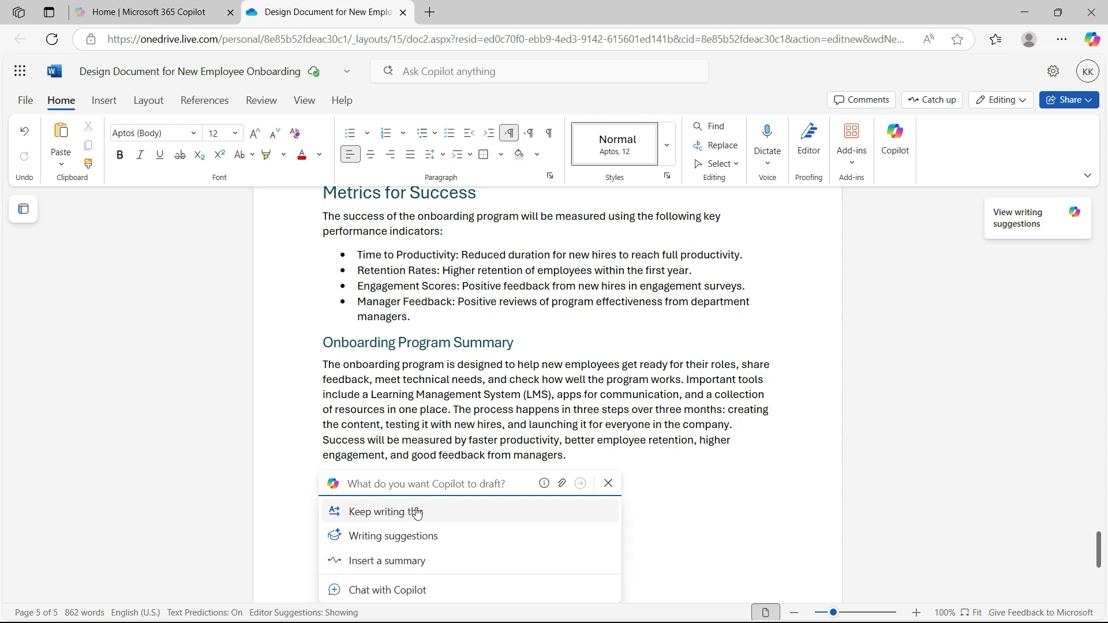
click(609, 484)
click(607, 478)
Step: Add the unfinished sentence "Let's talk about technology set up for the program, I want to" on a new line below the Onboarding Program Summary
key(Return)
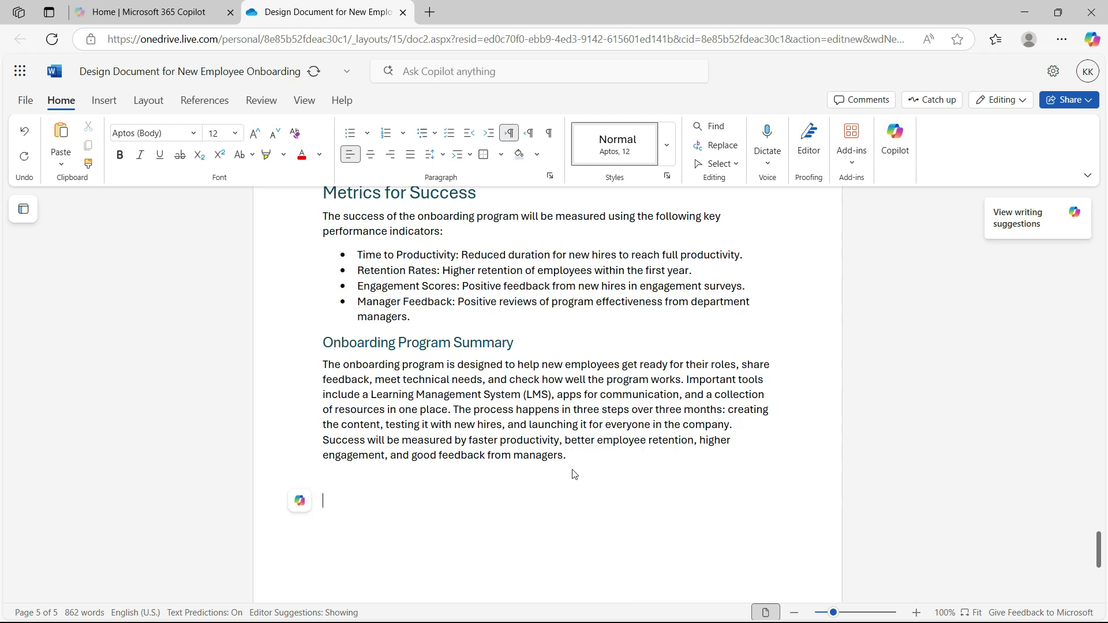
text(Let's talk)
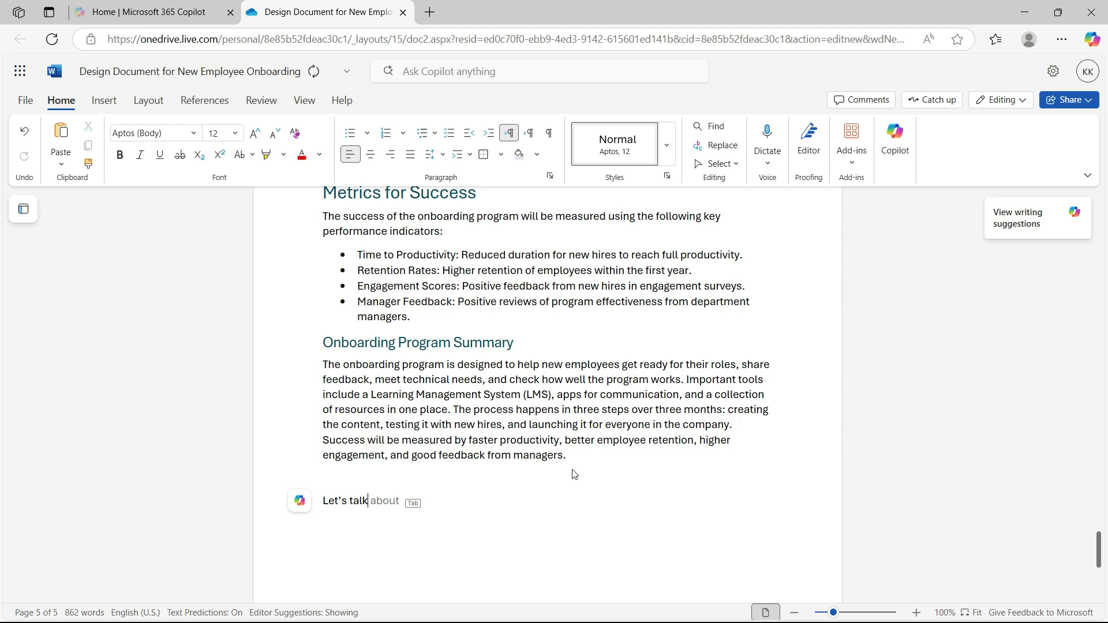
text( about technol)
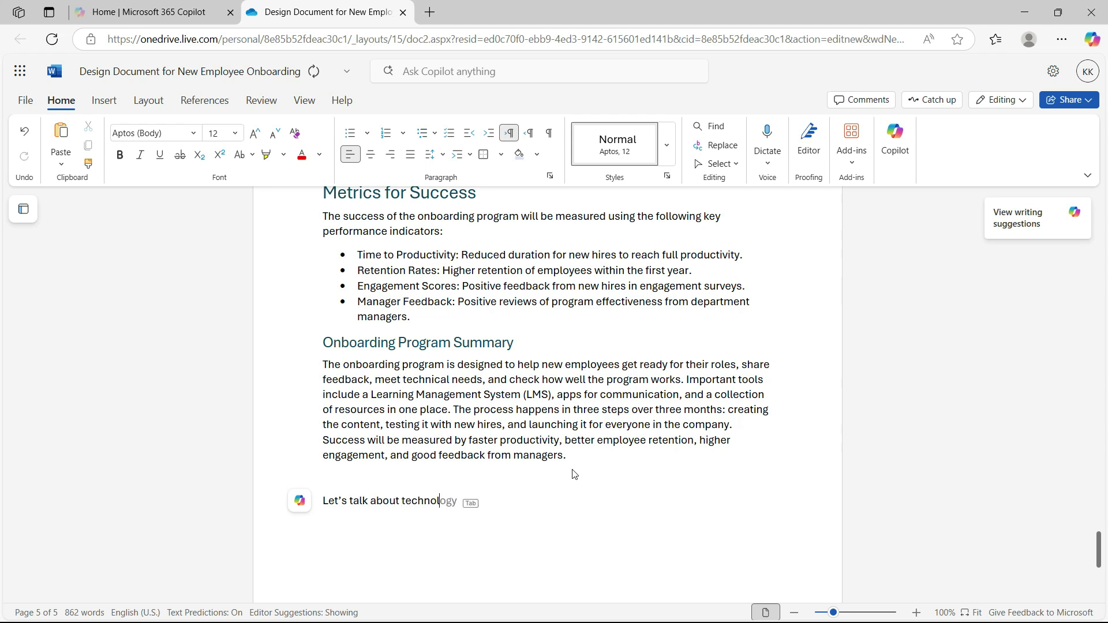
text(ogy set up for the pgo)
key(BackSpace)
key(BackSpace)
text(rogram, I want to)
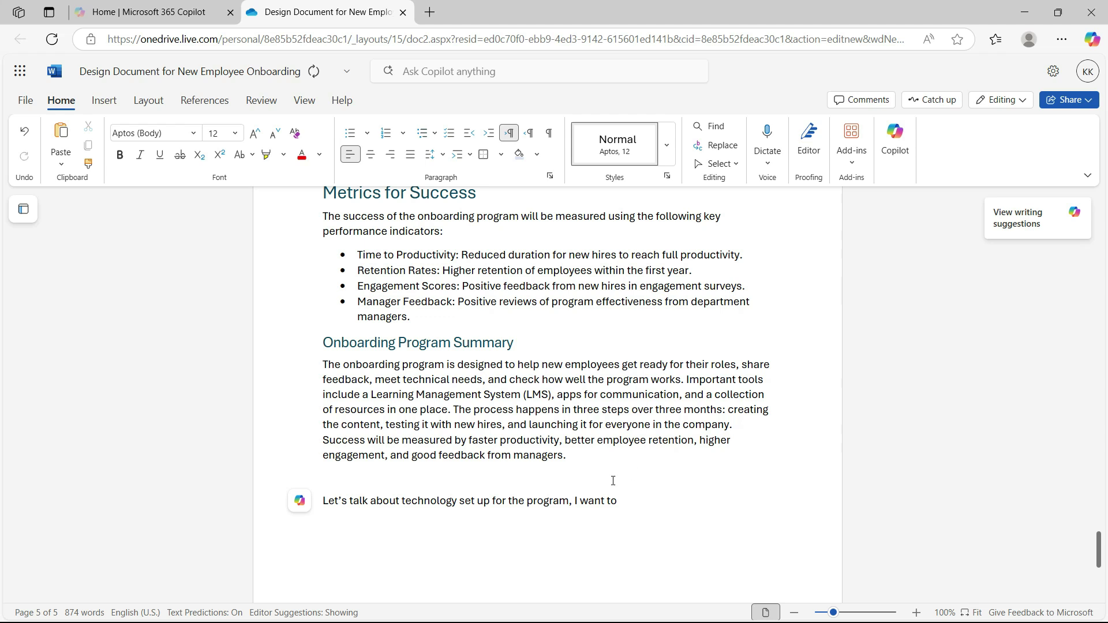
Step: Have Copilot keep writing from the unfinished technology setup sentence and keep the generated paragraph
click(307, 508)
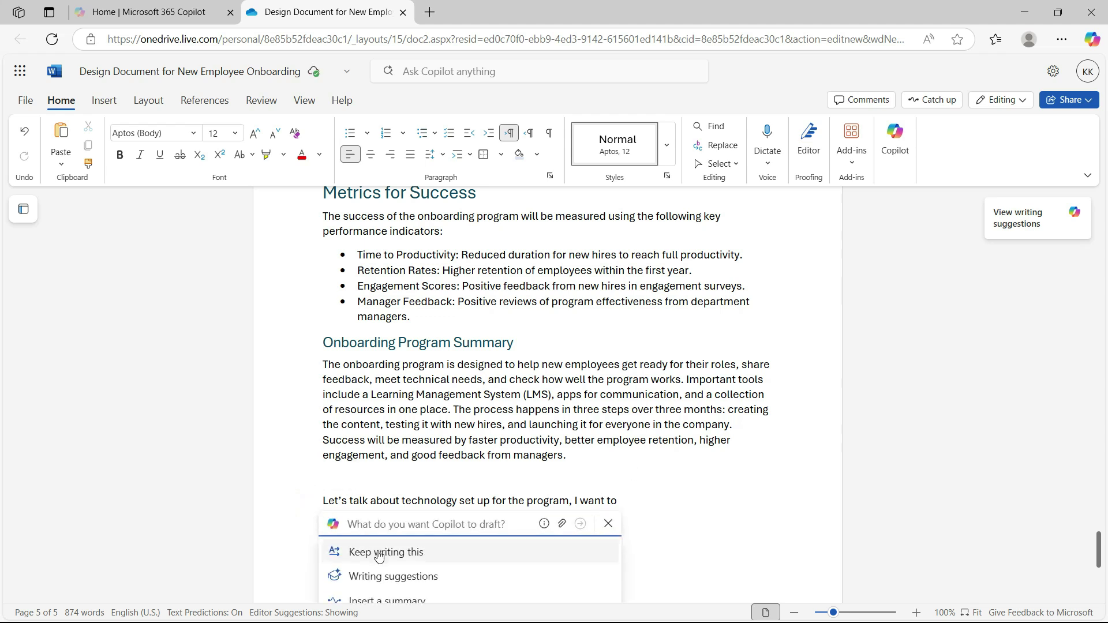
click(379, 553)
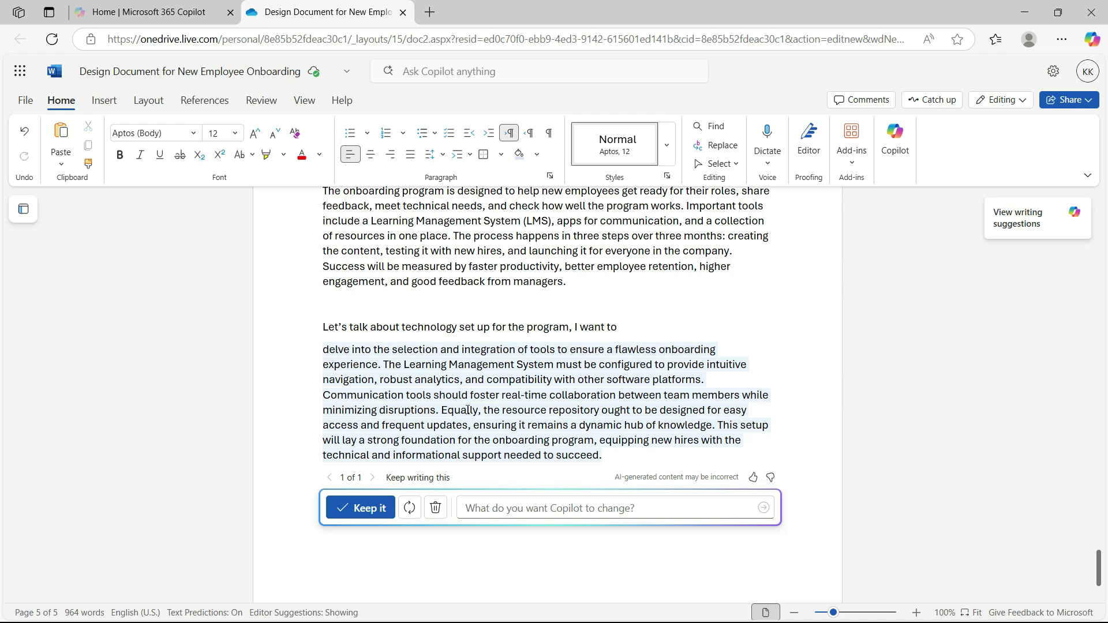
click(364, 508)
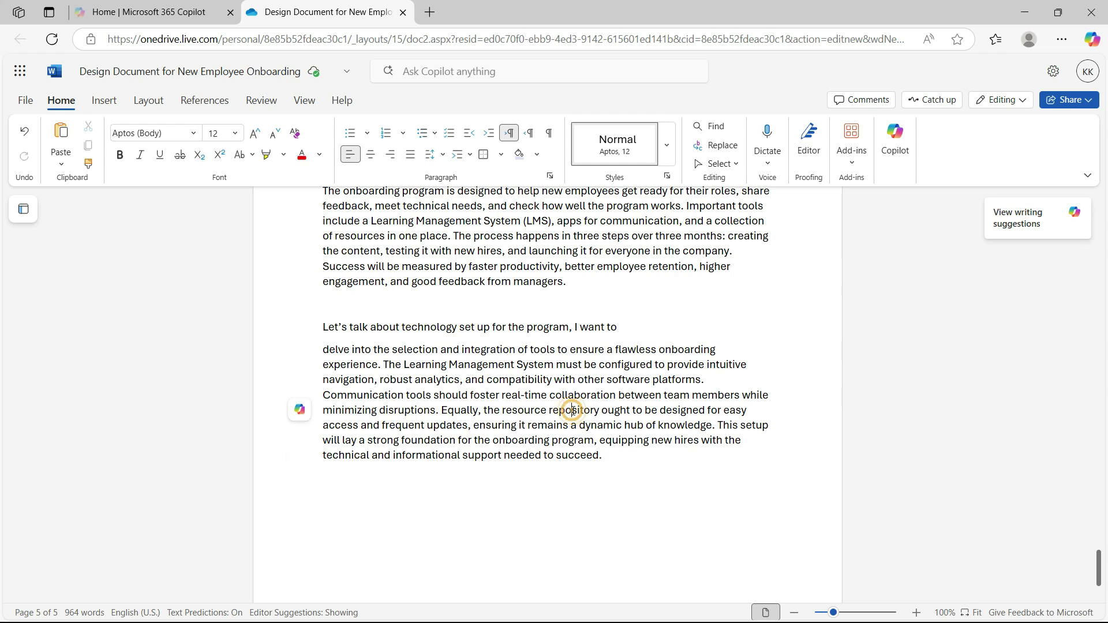
Step: Delete the words "the resource repository" after "Equally," in the paragraph about tool selection and integration
double_click(573, 411)
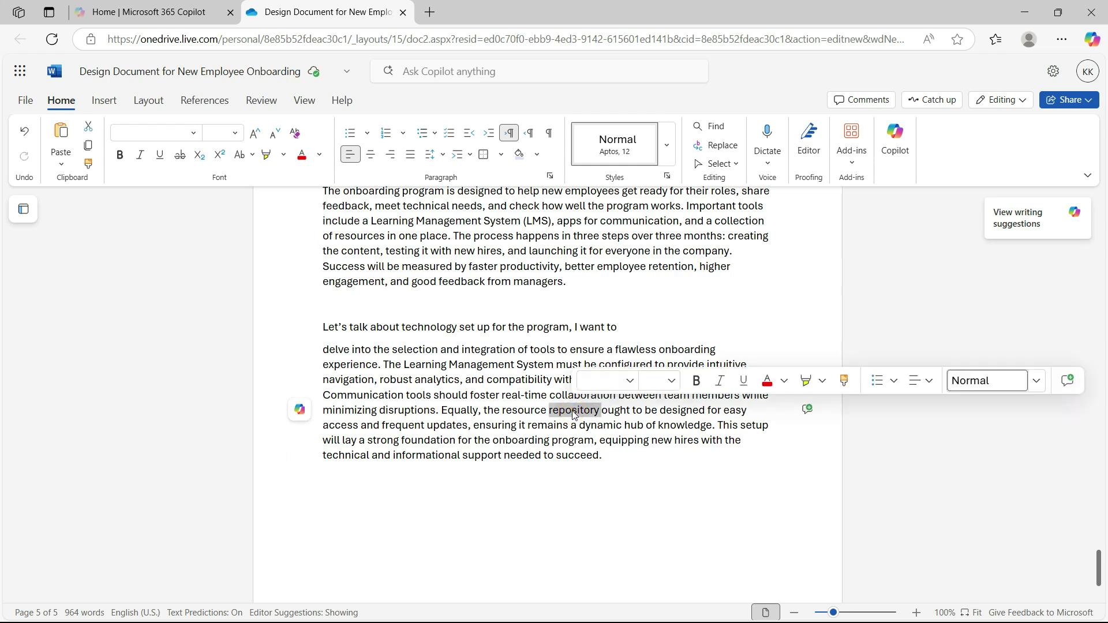
key(Delete)
key(BackSpace)
key(BackSpace)
key(BackSpace)
key(BackSpace)
key(BackSpace)
key(BackSpace)
key(BackSpace)
key(BackSpace)
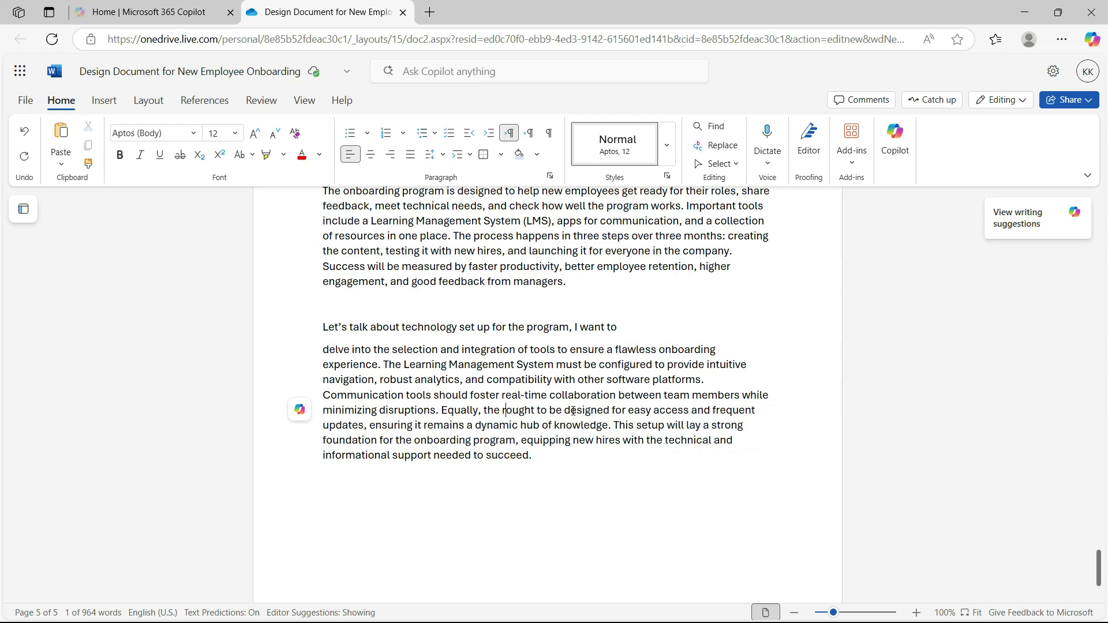
key(BackSpace)
key(BackSpace)
key(BackSpace)
key(BackSpace)
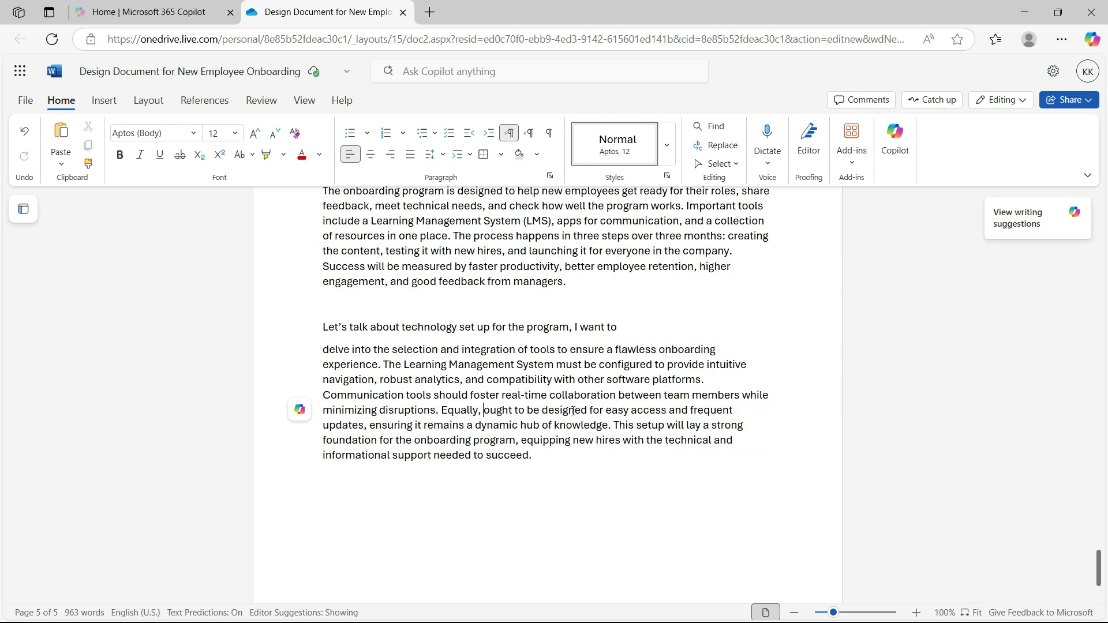
Step: Have Copilot keep writing within the edited tools paragraph and leave the generated text in the document
click(300, 410)
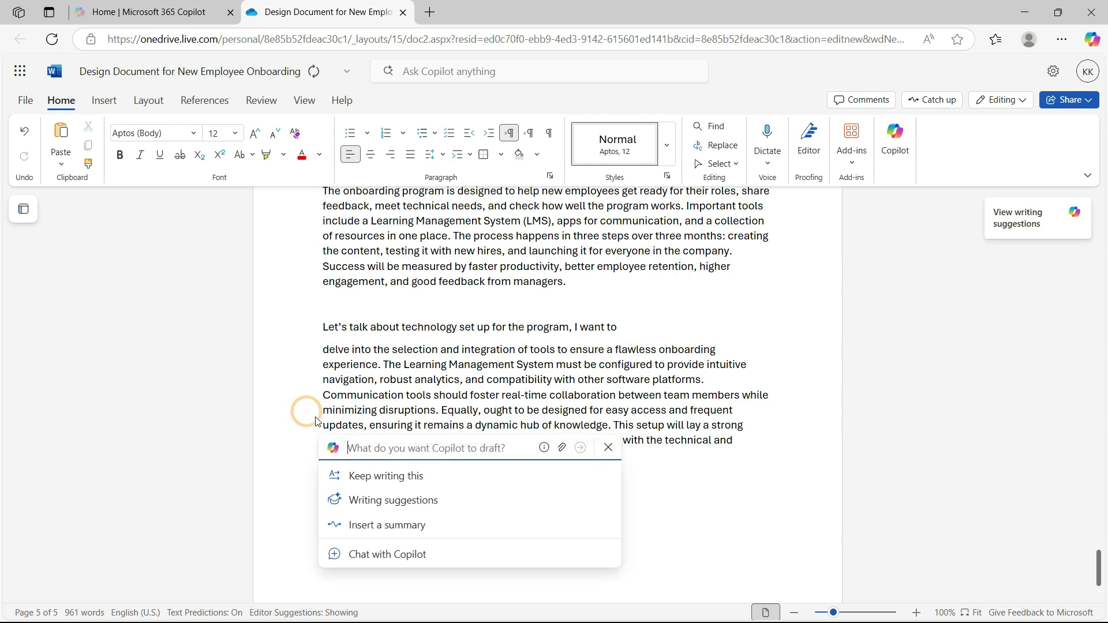
click(401, 477)
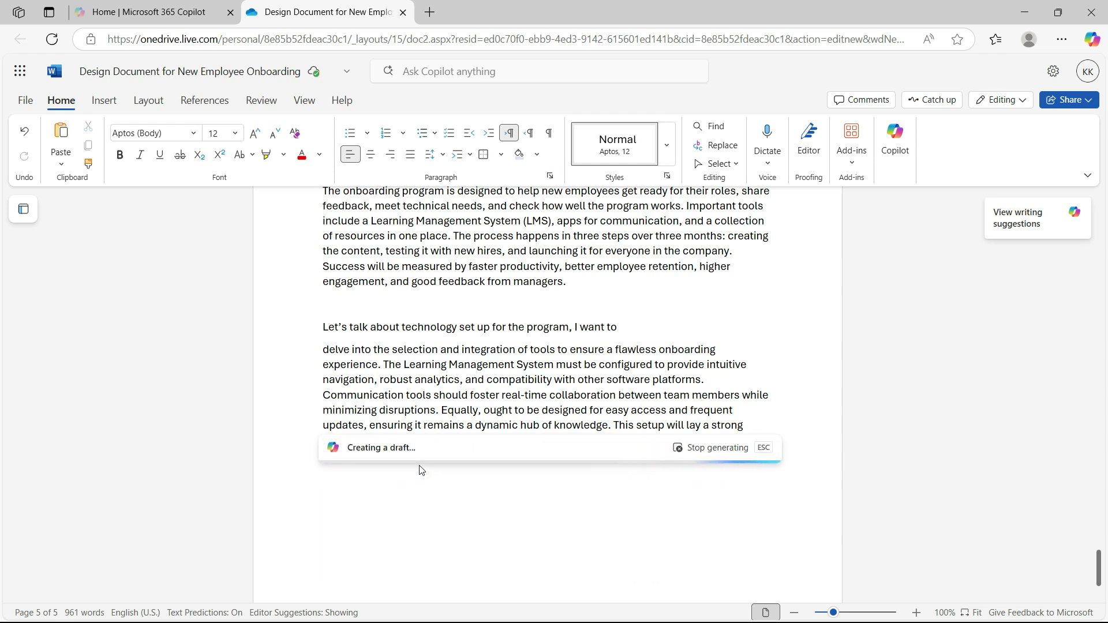
scroll(479, 478, down, 3)
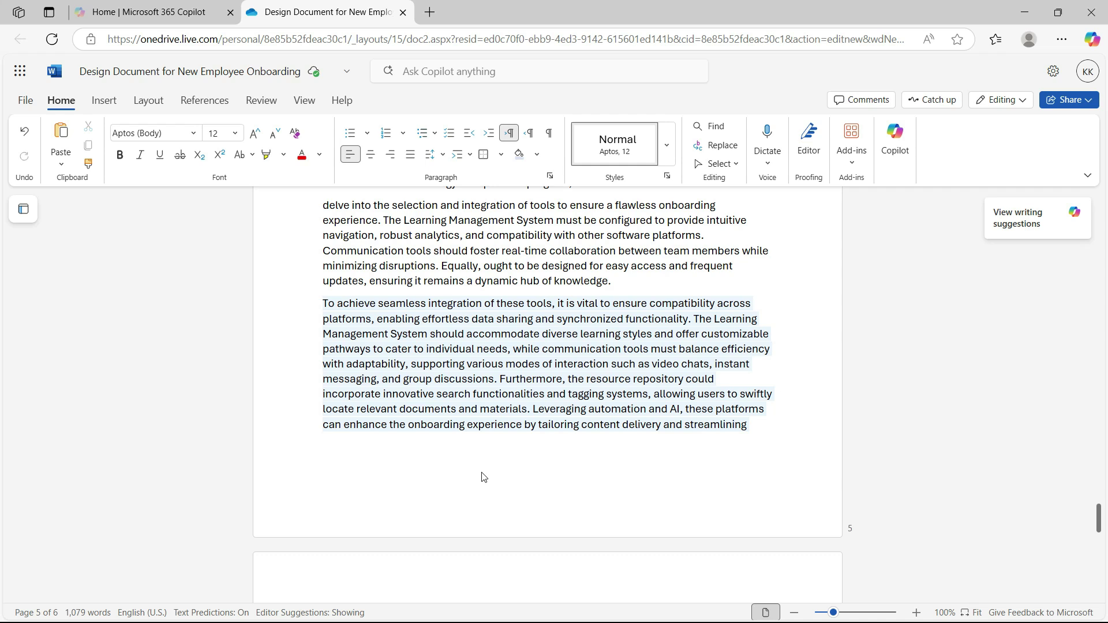
click(398, 301)
Step: Have Copilot make the paragraph beginning "To achieve seamless integration" shorter and insert the first version below it
click(323, 305)
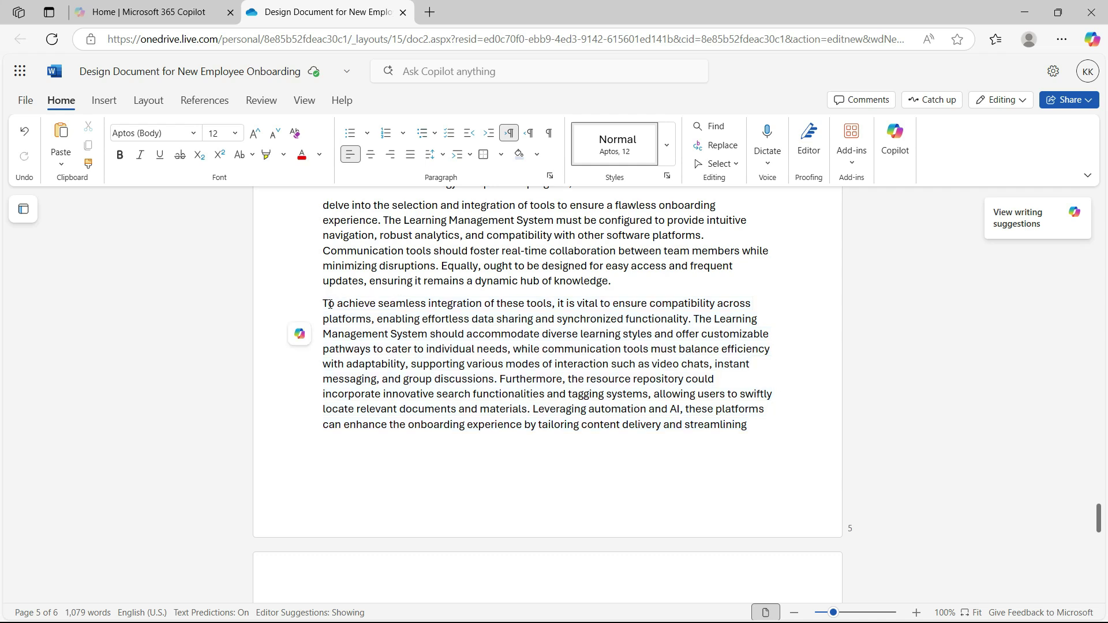
drag(325, 304, 739, 430)
scroll(768, 427, down, 2)
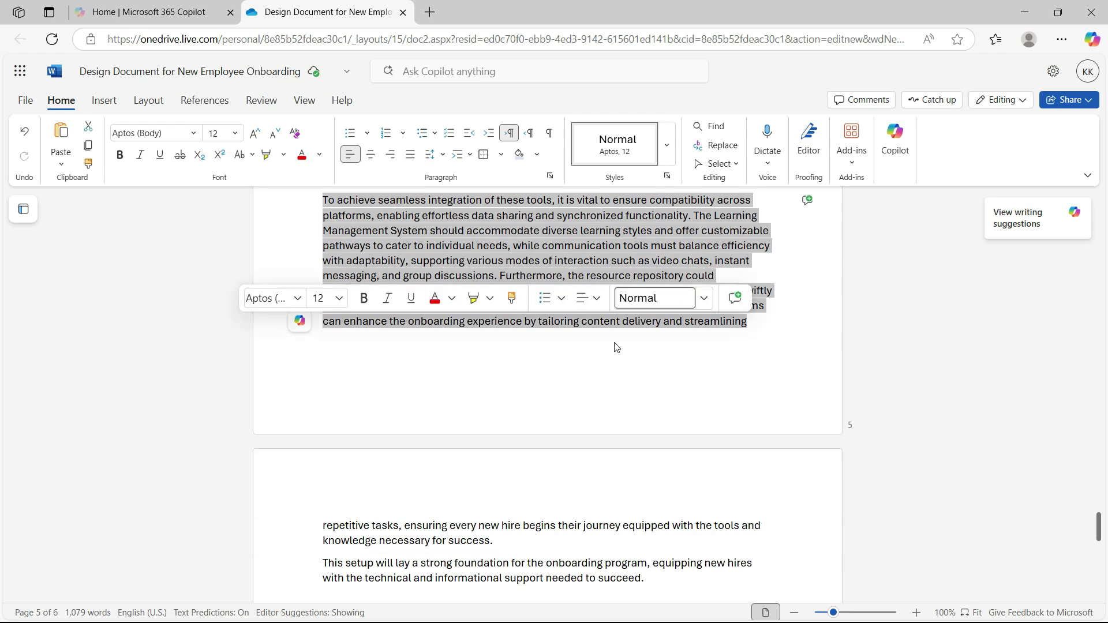
click(300, 321)
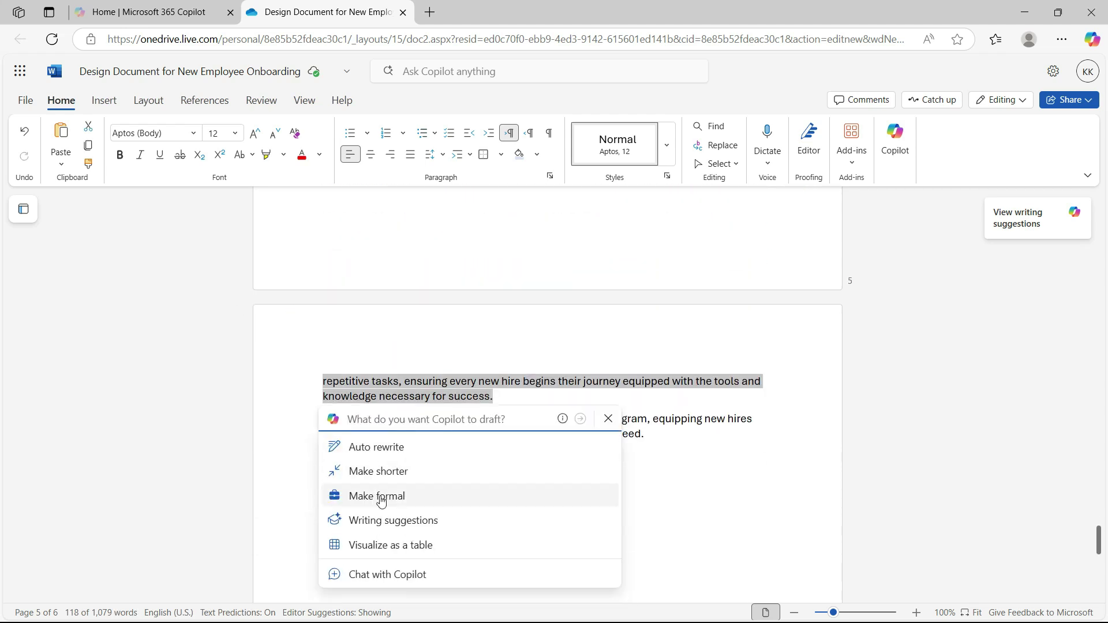
click(395, 472)
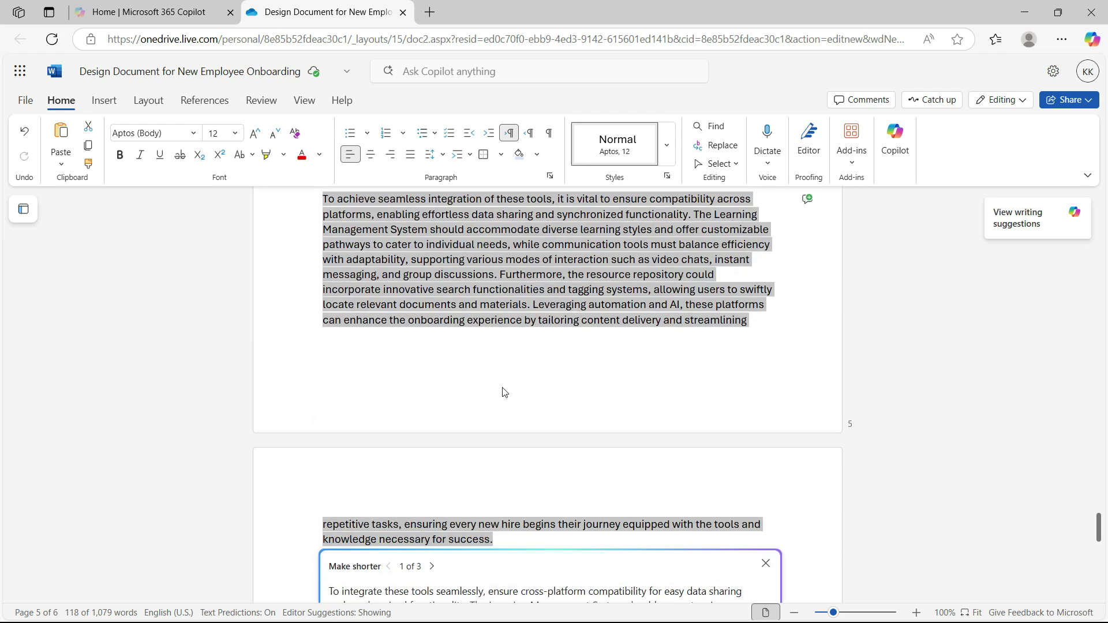
scroll(473, 425, up, 5)
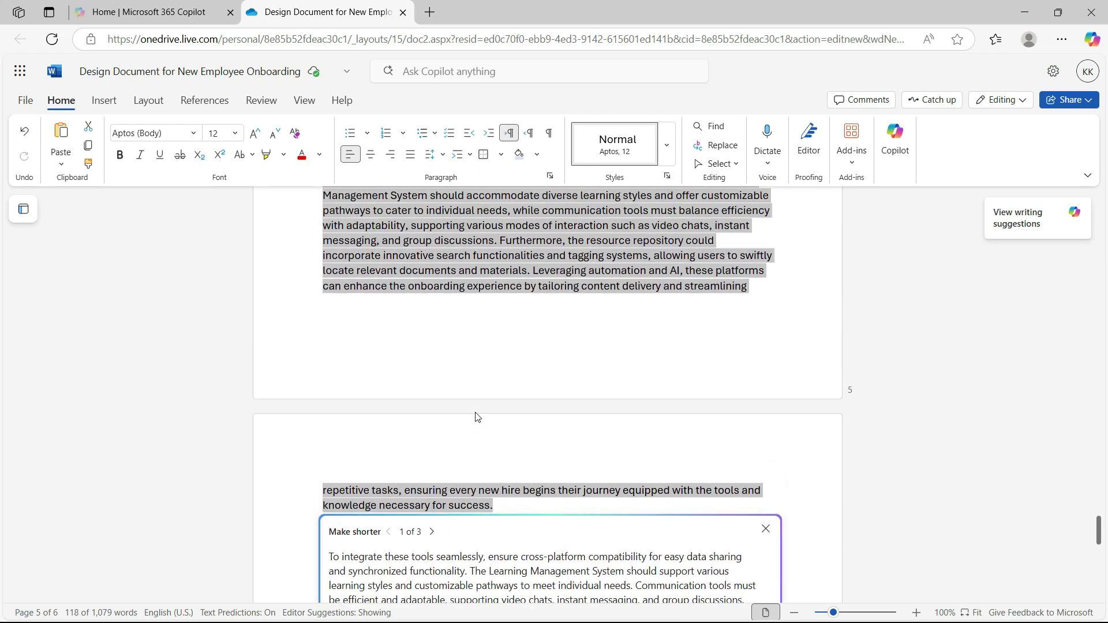
scroll(478, 419, down, 1)
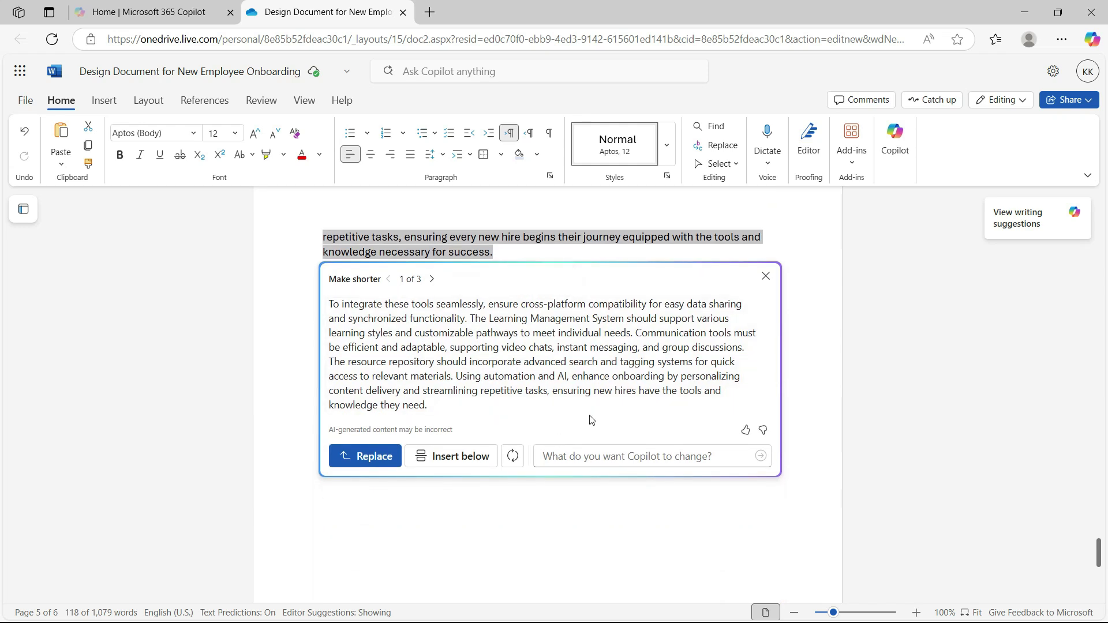
click(462, 457)
Step: Delete the original long paragraph beginning "To achieve seamless integration", leaving the shortened version in its place
scroll(420, 318, up, 3)
scroll(420, 318, up, 2)
scroll(433, 323, down, 4)
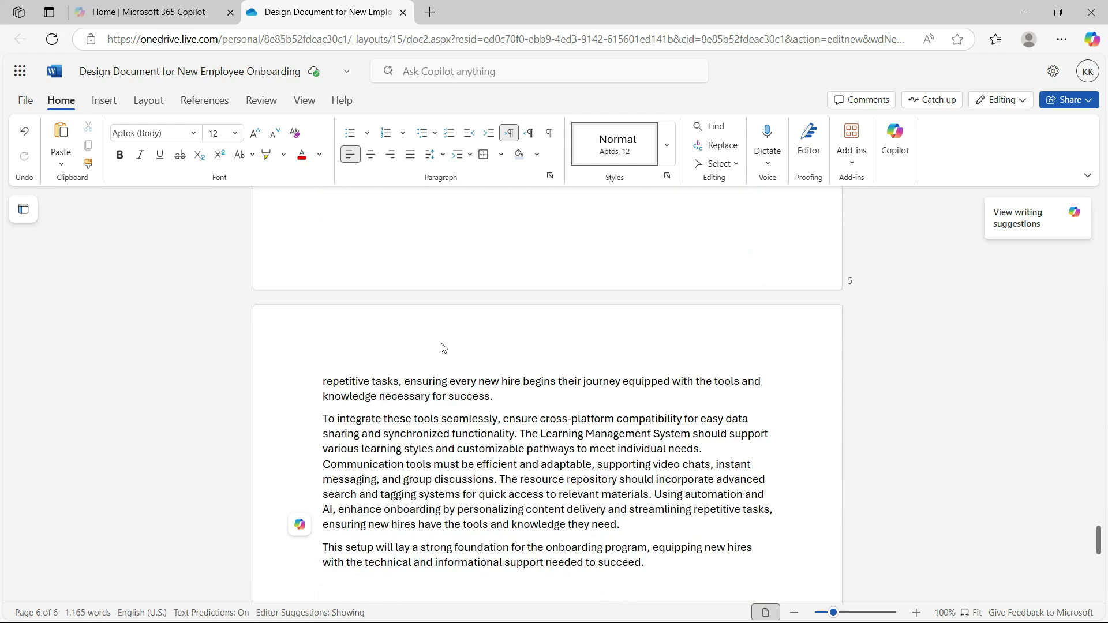
scroll(443, 346, up, 1)
drag(496, 465, 322, 346)
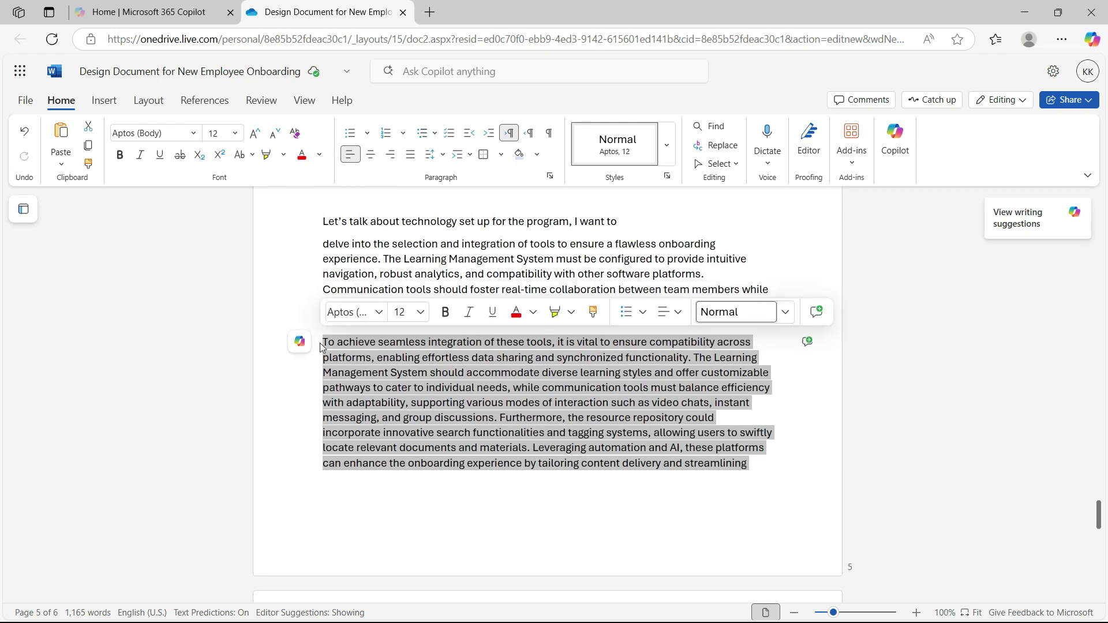
text(To integrate these tools seamlessly, ensure cross-platform compatibility for easy data sharing and synchronized functionality. The Learning Management System should support various learning styles and customizable pathways to meet individual needs. Communication tools must be efficient and adaptable, supporting video chats, instant messaging, and group discussions. The resource repository should incorporate advanced search and tagging systems for quick access to relevant materials. Using automation and AI, enhance onboarding by personalizing content delivery and streamlining repetitive tasks, ensuring new hires have the tools and knowledge they need. This setup will lay a strong foundation for the onboarding program, equipping new hires with the technical and informational support needed to succeed.)
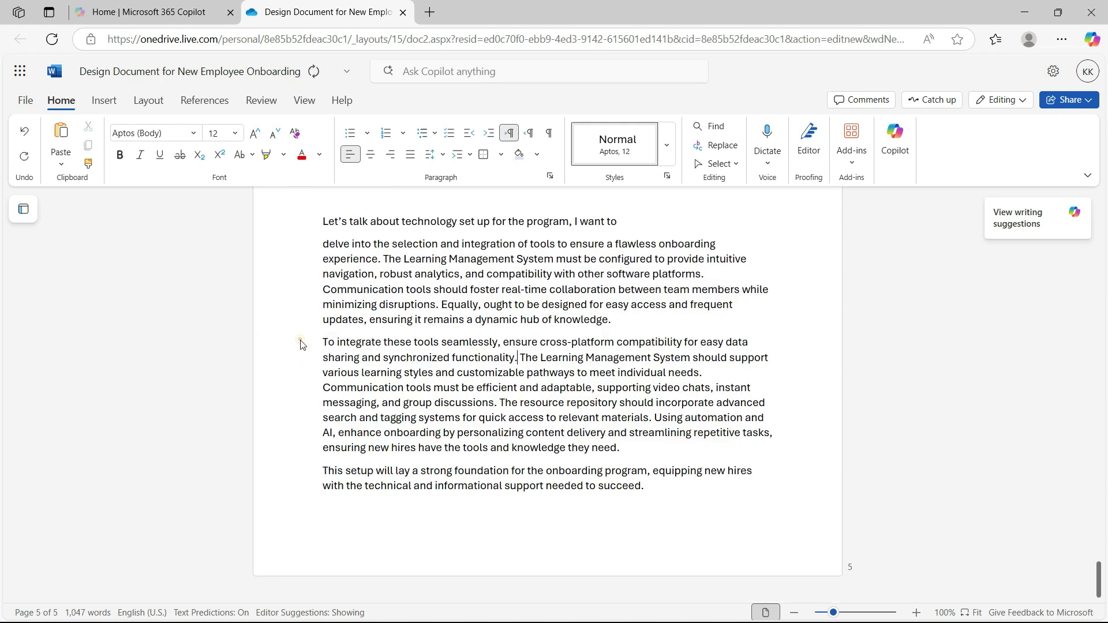
click(300, 343)
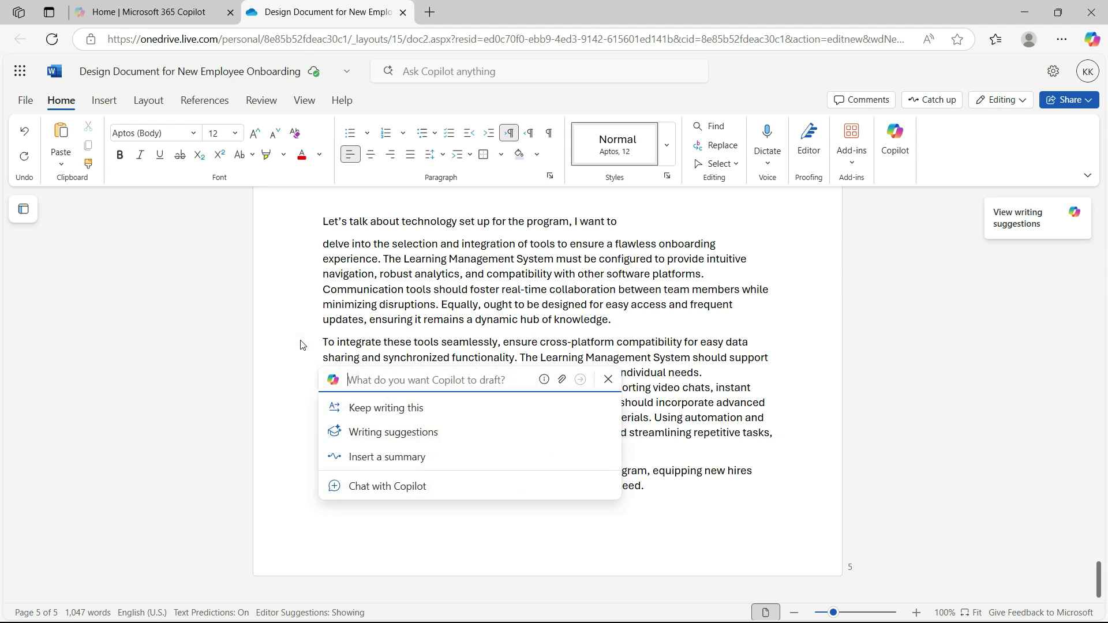
click(720, 387)
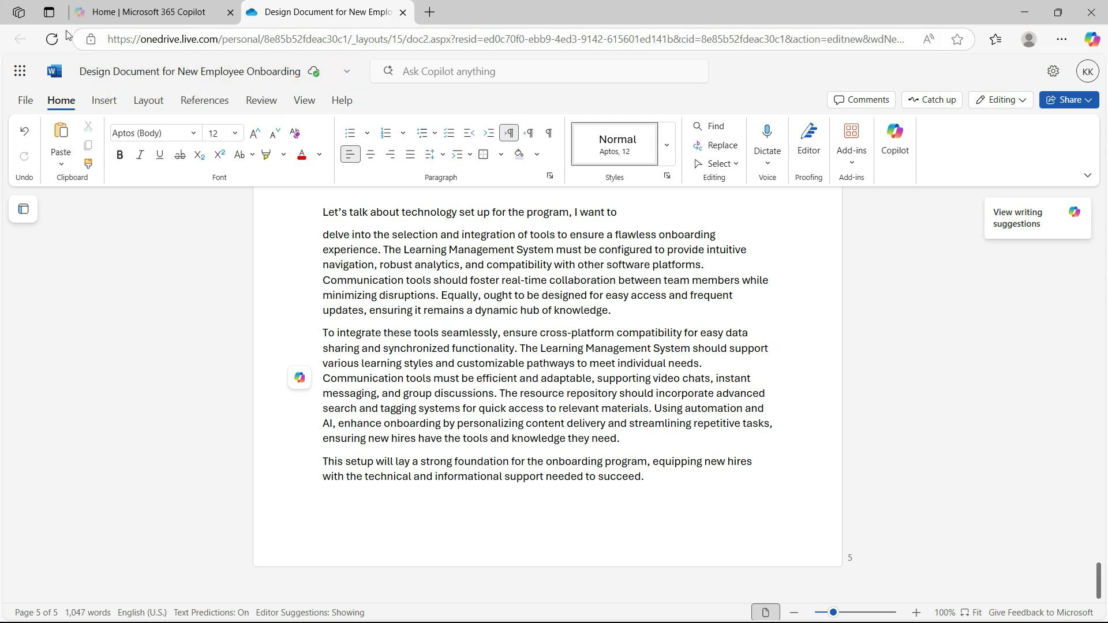
Step: Create a new blank Word document from the Microsoft 365 Copilot home page and start a Copilot draft prompt in it
click(134, 11)
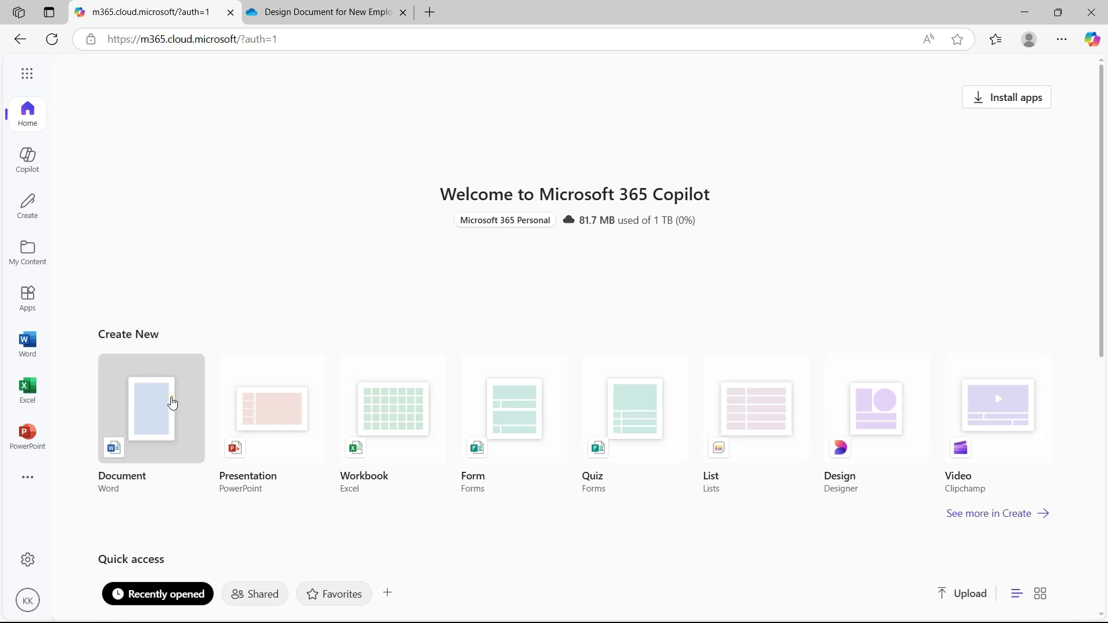
click(172, 398)
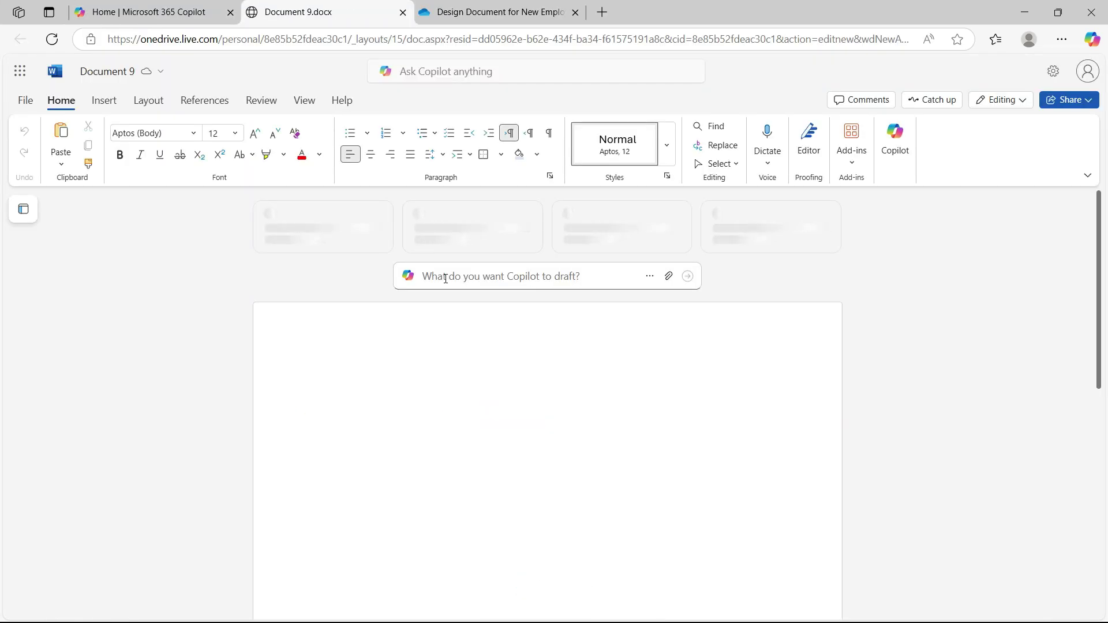
click(443, 277)
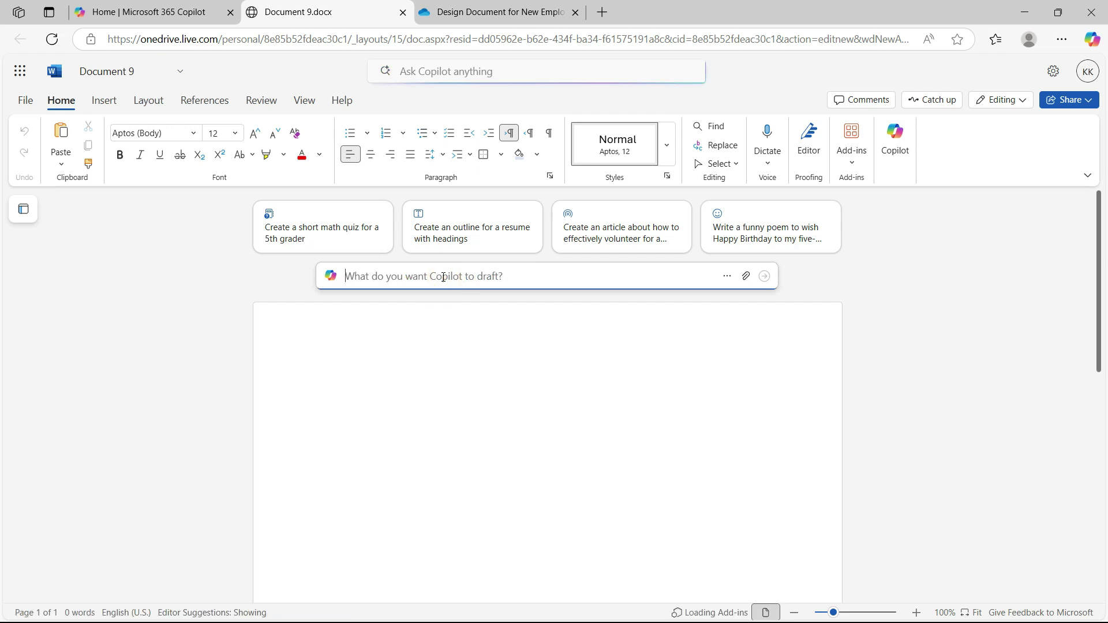
Step: Write a draft prompt for an onboarding program based on the attached document, accepting the suggested text on interactive modules, assessments, user-friendliness and feedback mechanisms
text(As an instruction)
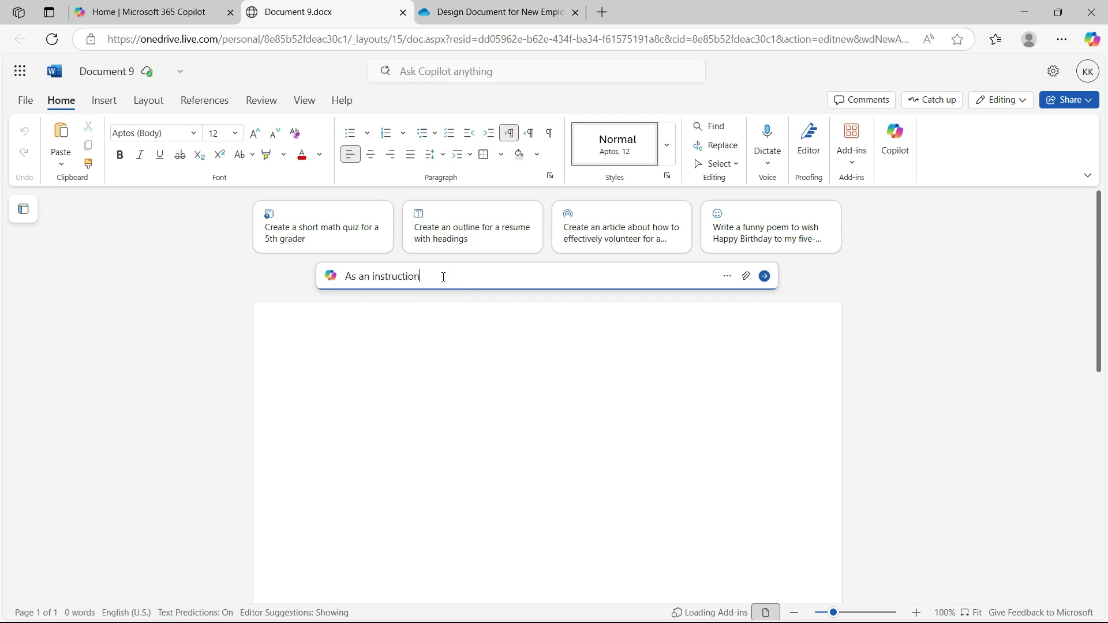
text(al designer create an onboarding program, based on teh at)
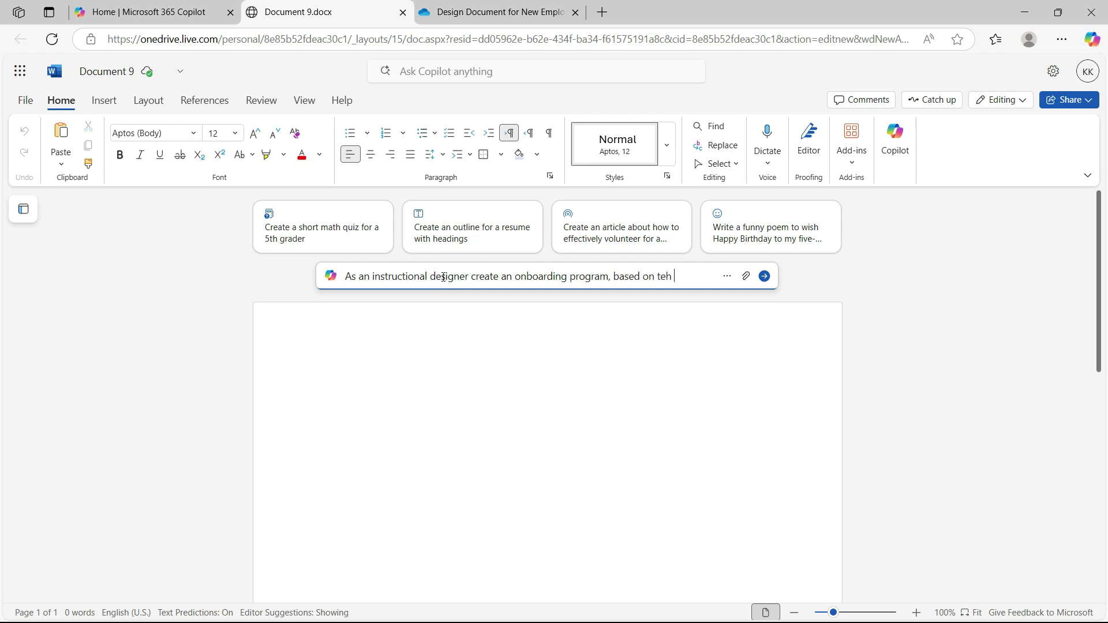
key(BackSpace)
key(BackSpace)
key(BackSpace)
text(he attached document,)
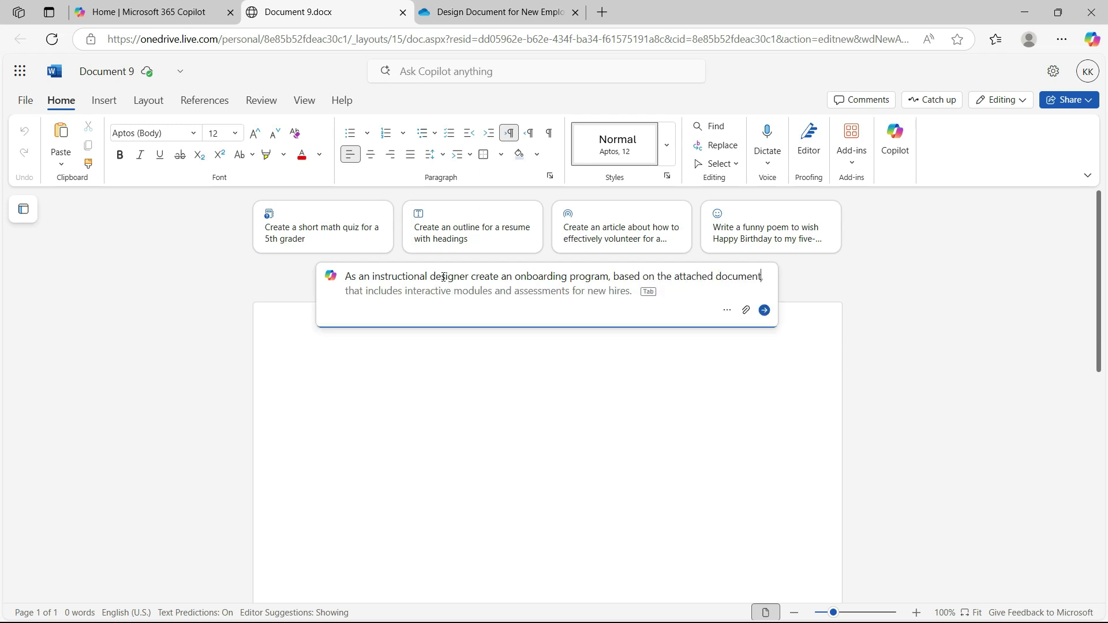
key(Tab)
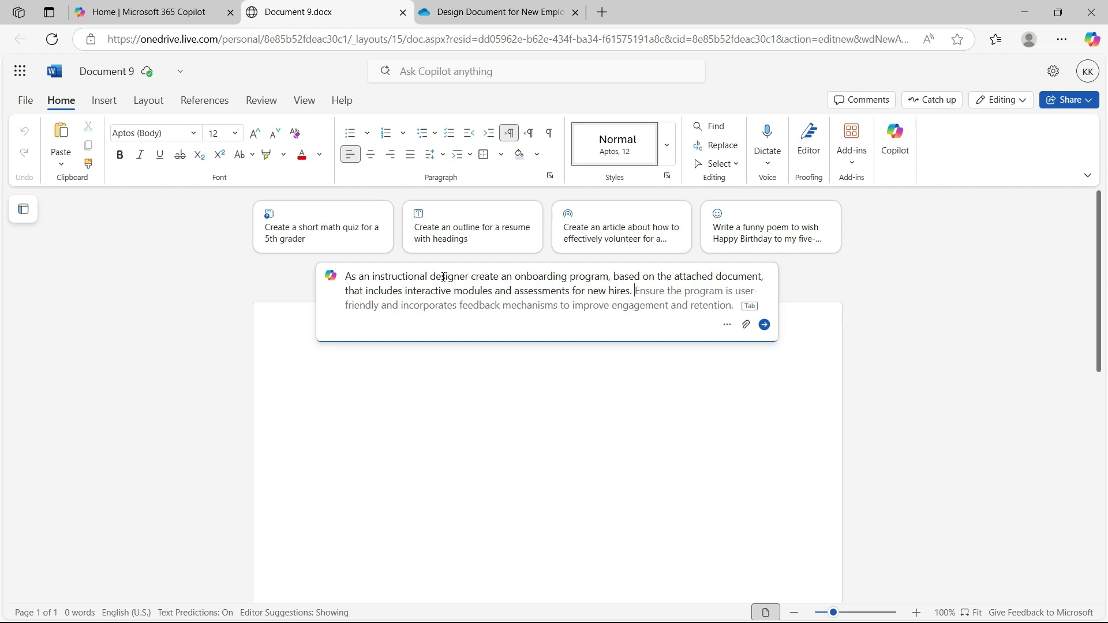
key(Tab)
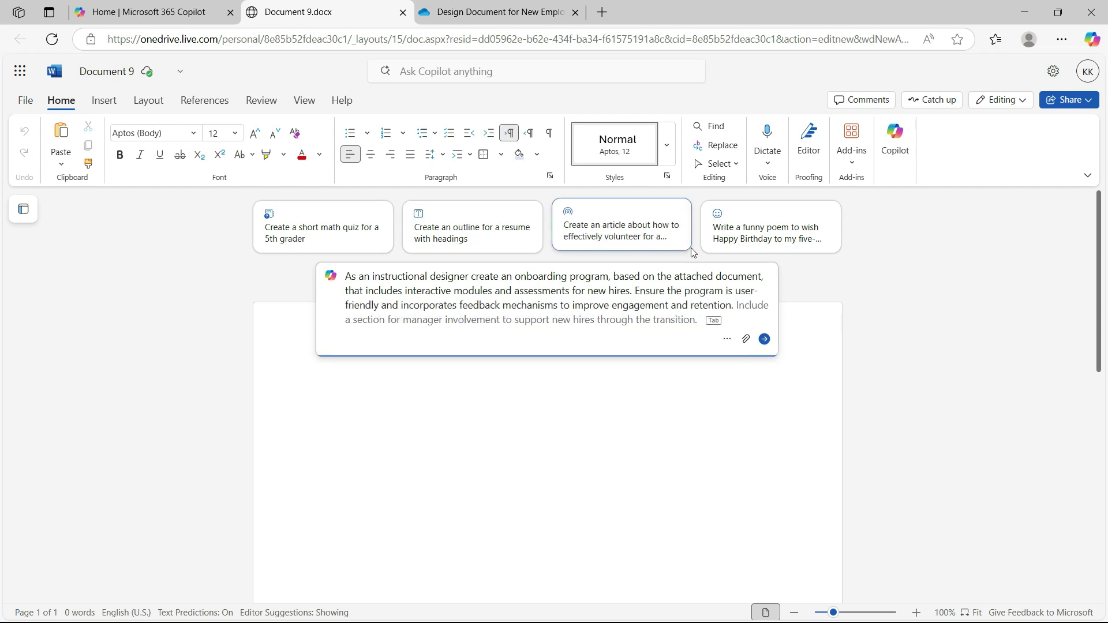
Step: Attach "Automatrix Manufacturing Solutions Overview.docx" from My files to the draft prompt and have Copilot generate the document
click(748, 344)
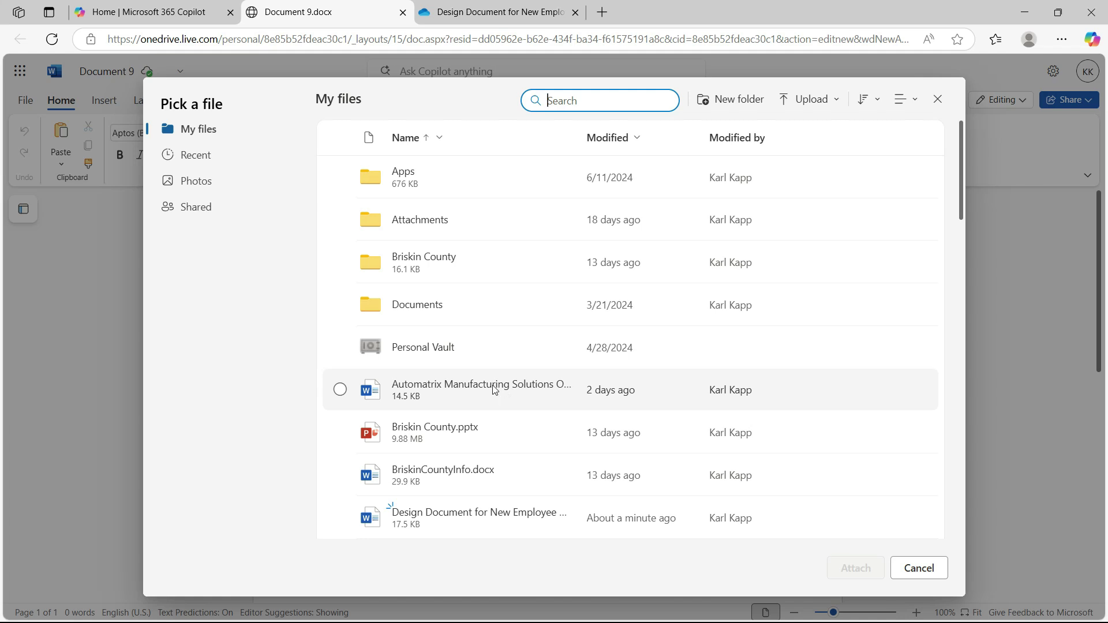
click(494, 390)
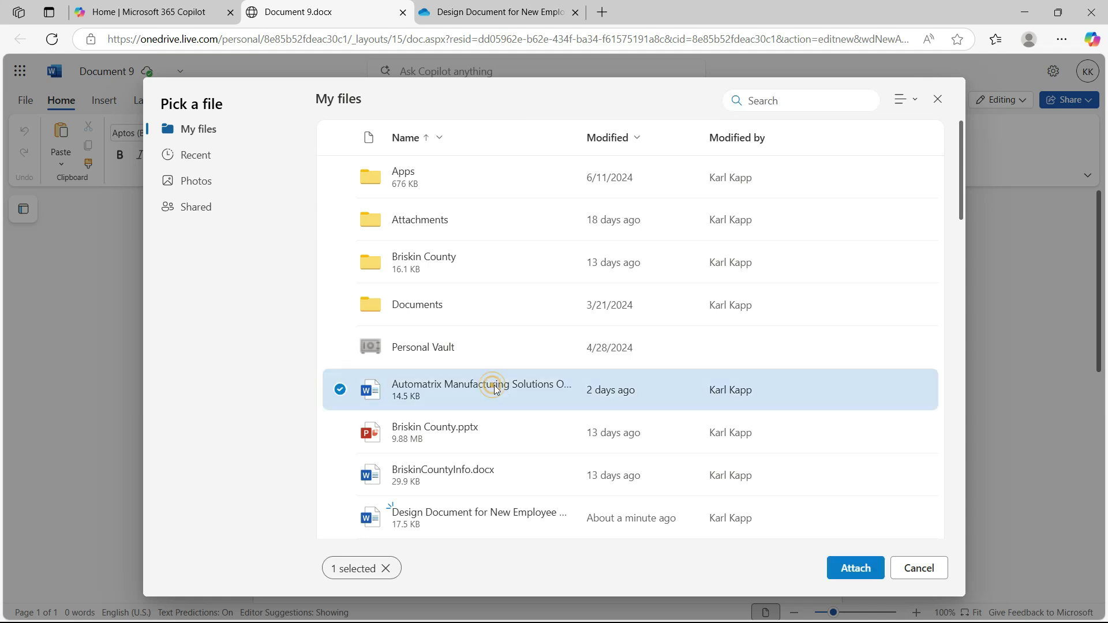
click(856, 568)
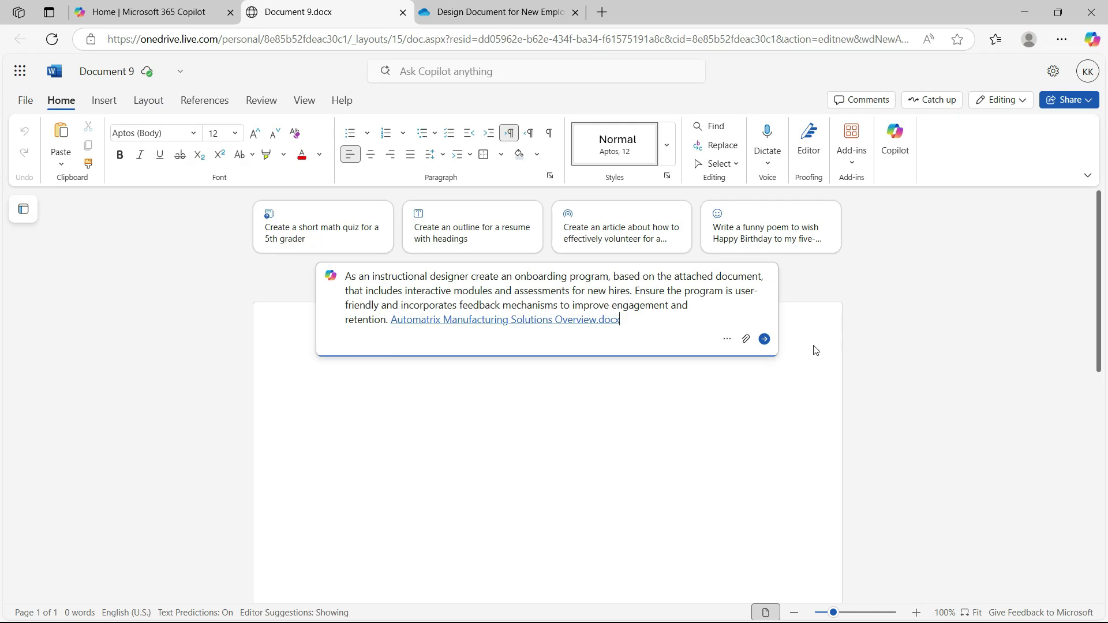
click(765, 341)
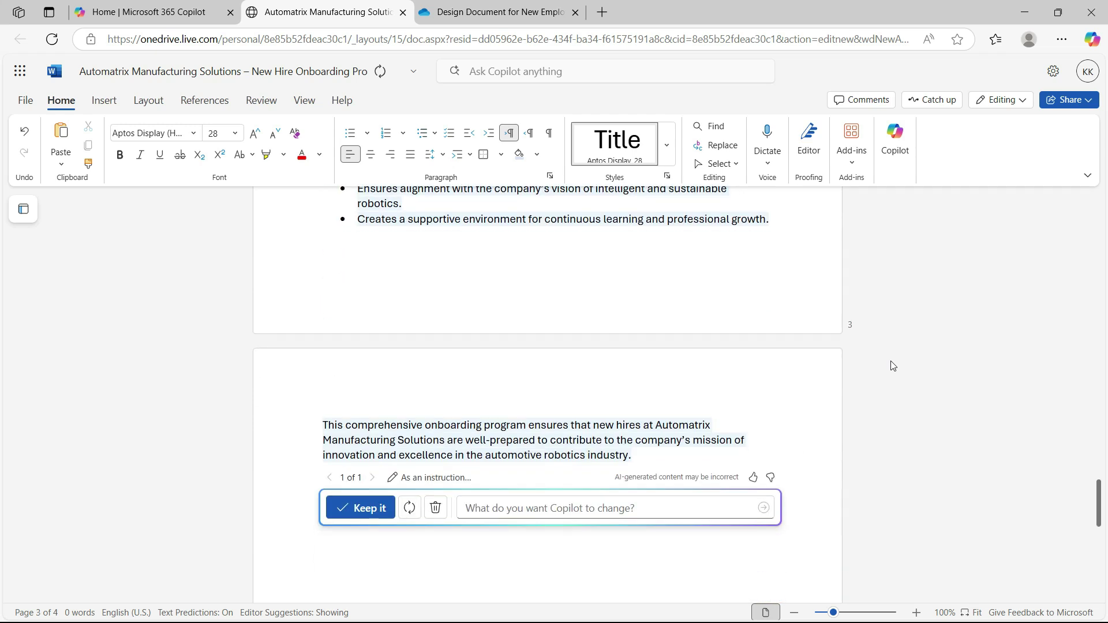
Step: Review the generated New Hire Onboarding Program draft from its title to its closing paragraph and keep it in the document
scroll(785, 287, up, 10)
scroll(785, 288, up, 15)
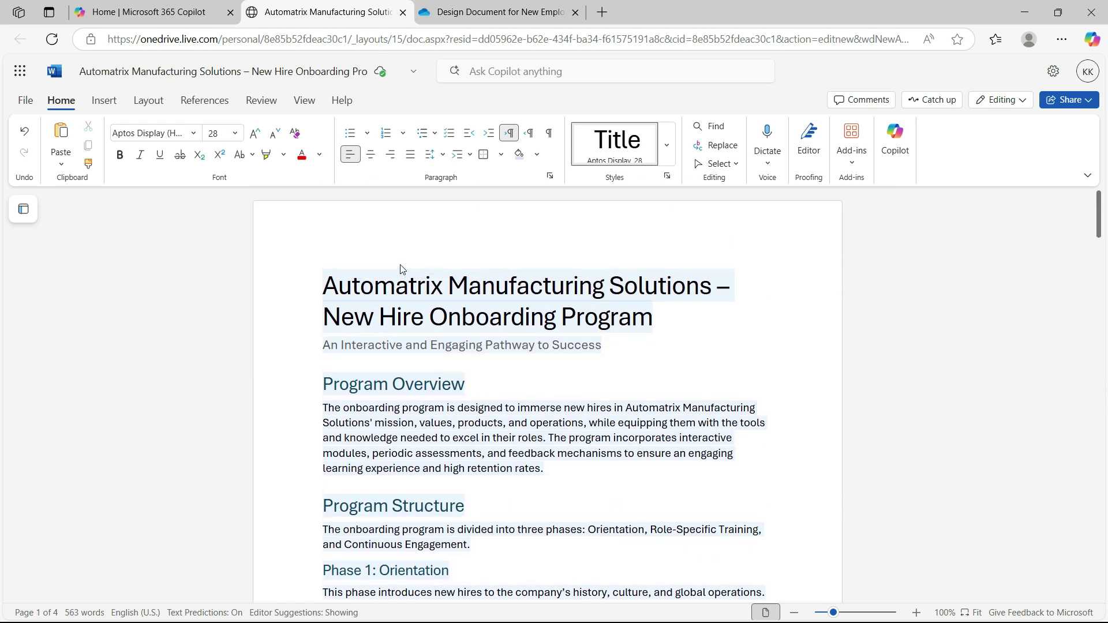
scroll(416, 288, down, 3)
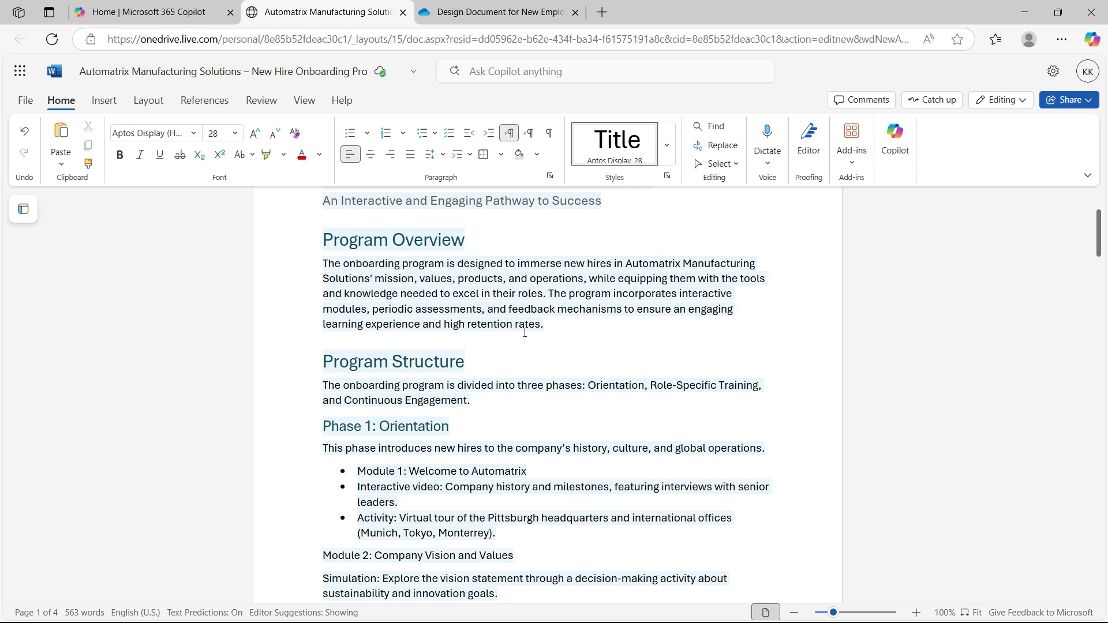
scroll(513, 325, down, 3)
scroll(545, 362, down, 15)
scroll(546, 366, down, 1)
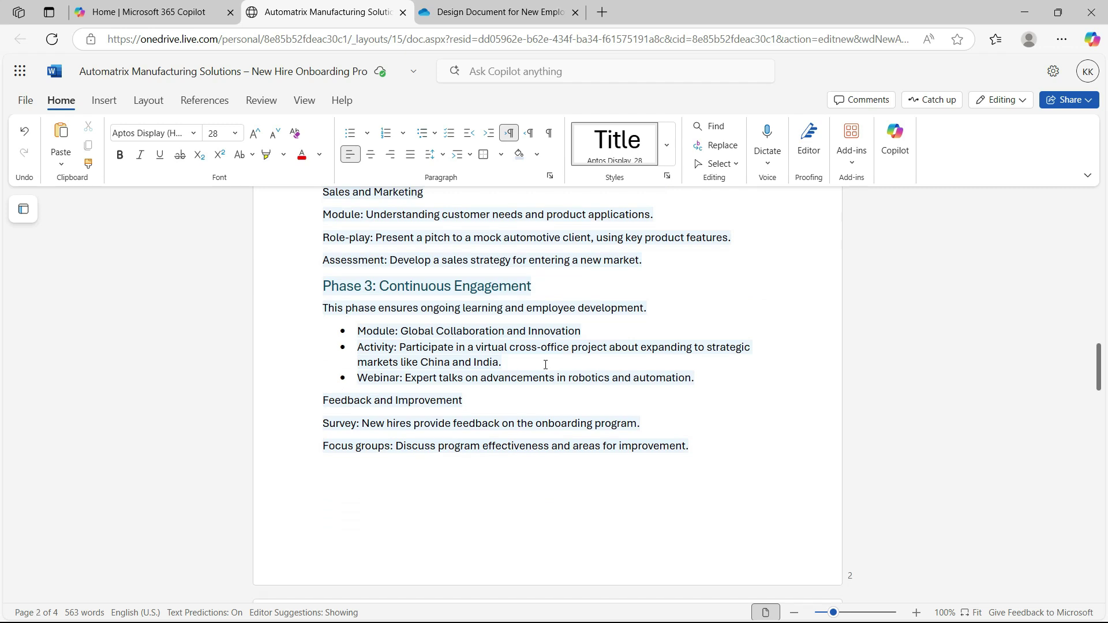
key(ctrl+End)
scroll(783, 298, up, 5)
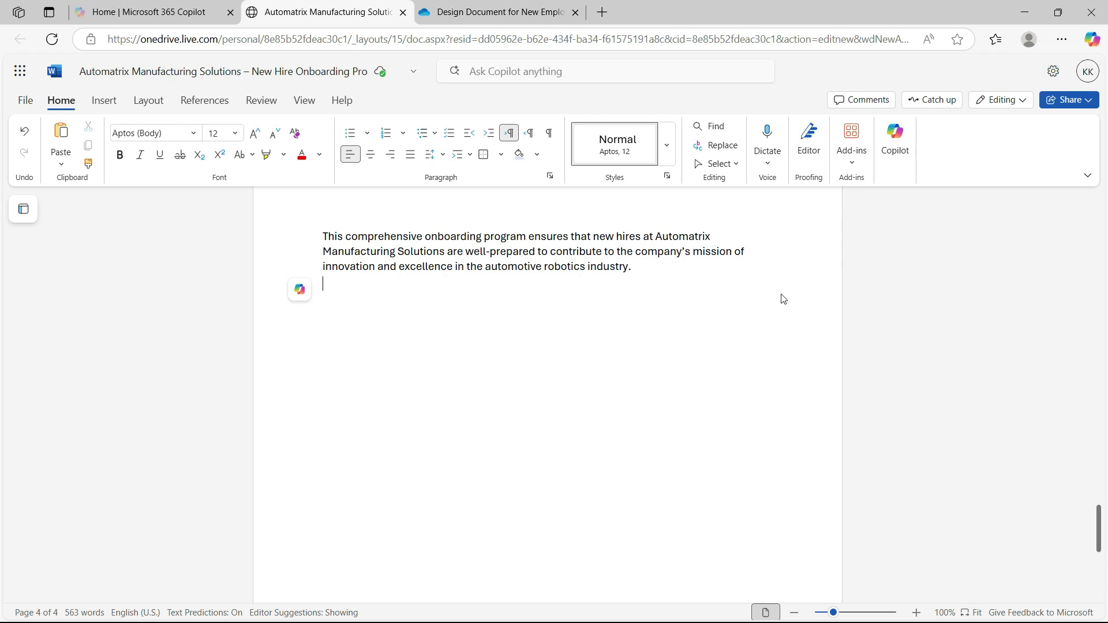
Step: Ask Copilot in the chat "Where in this document do I need more detail"
scroll(783, 298, up, 15)
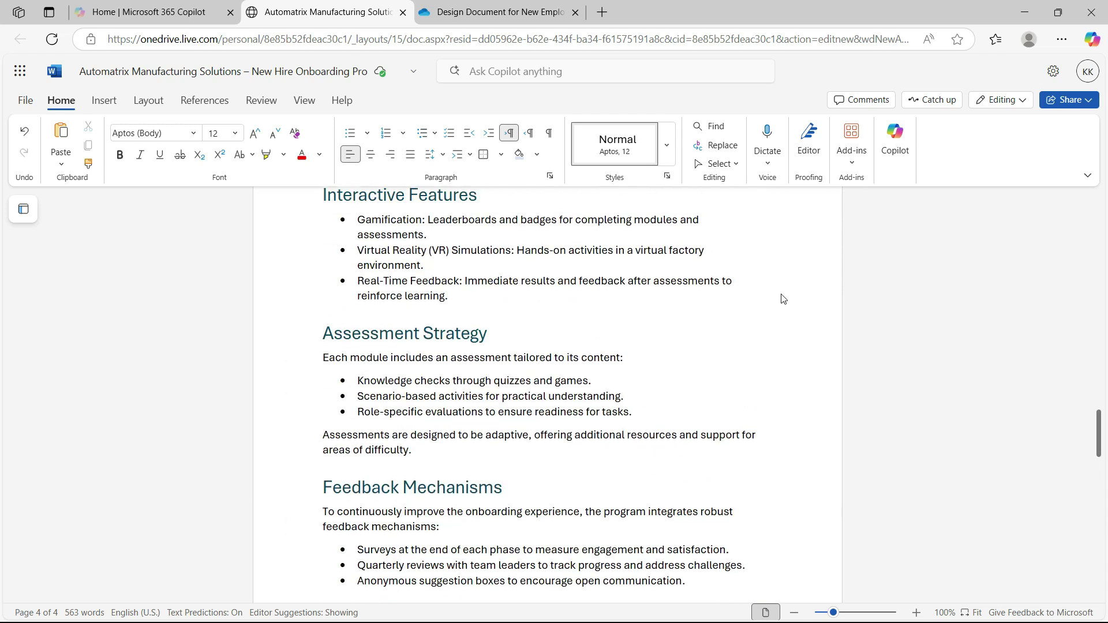
scroll(782, 298, up, 4)
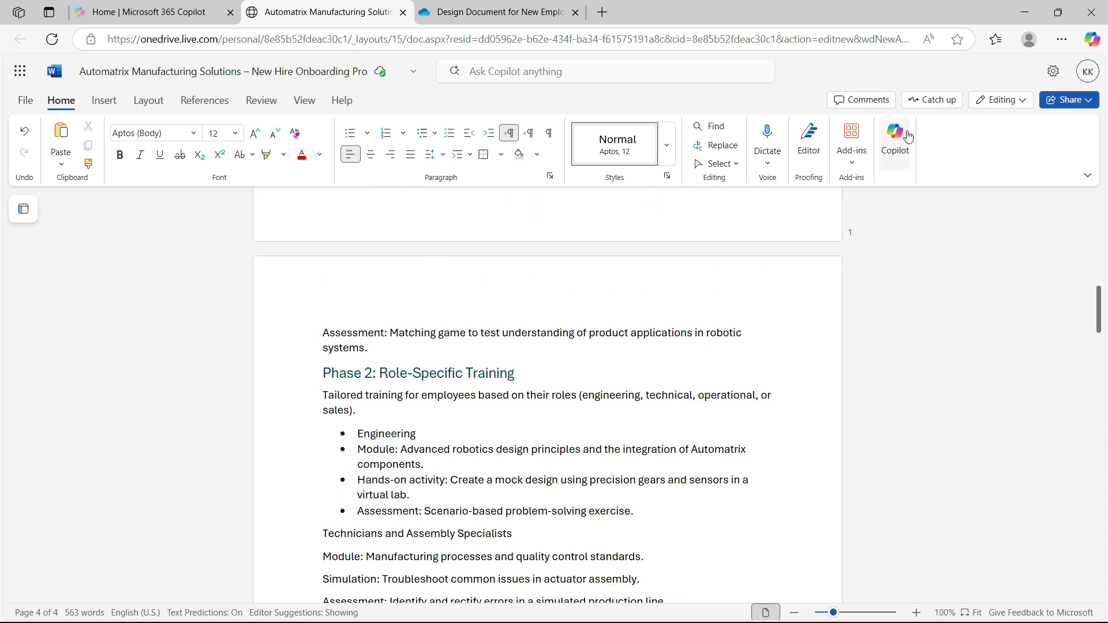
click(896, 144)
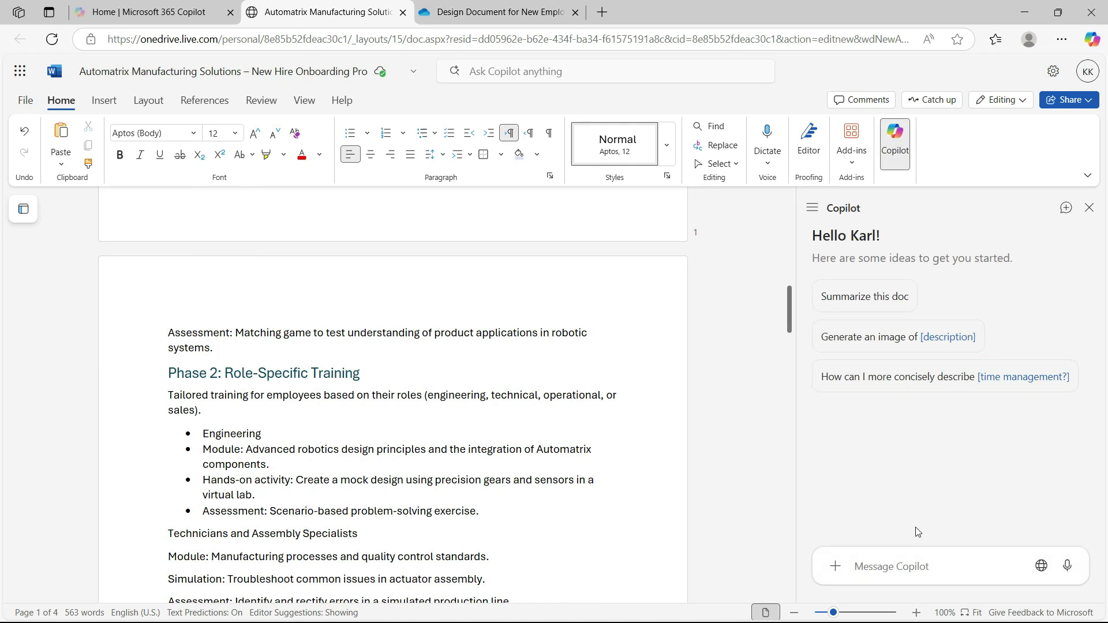
click(897, 560)
text(Where )
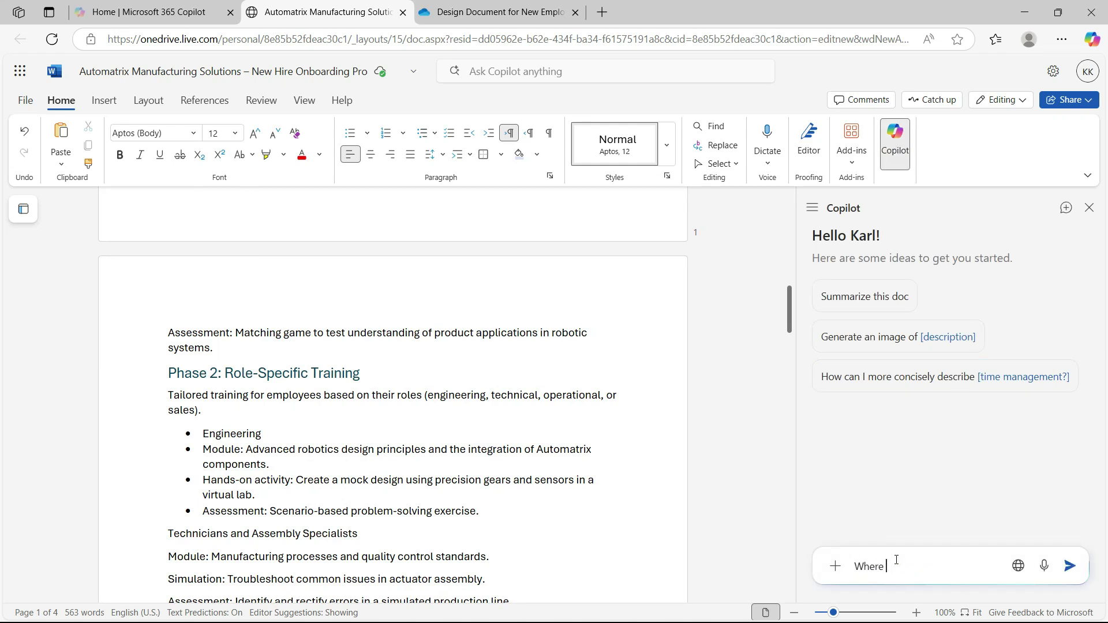
text(in this document do I need more detail)
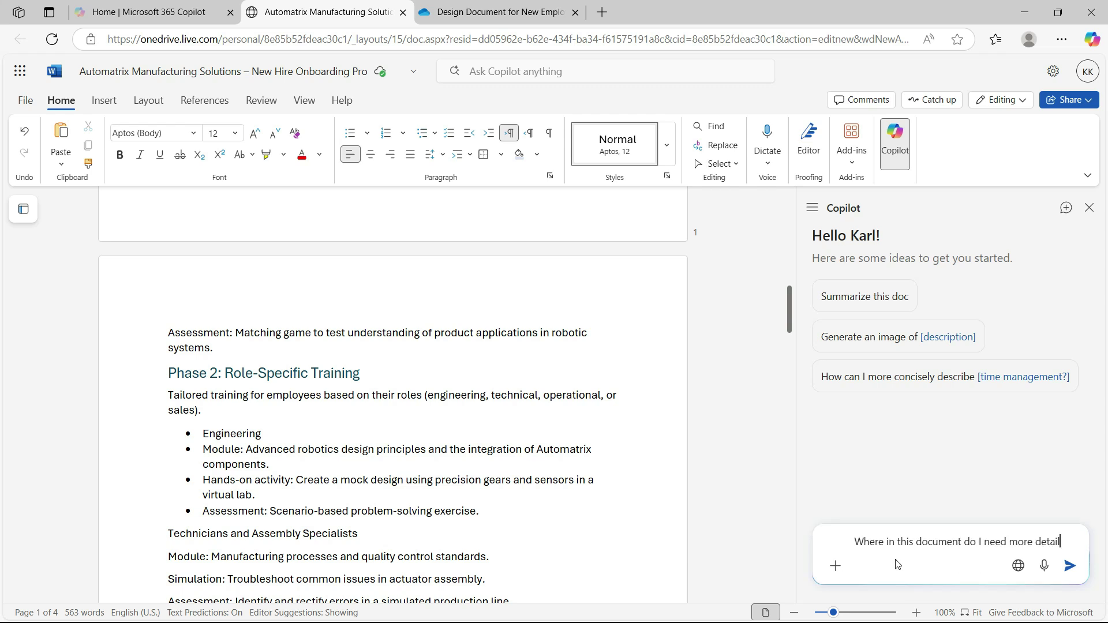
click(1069, 565)
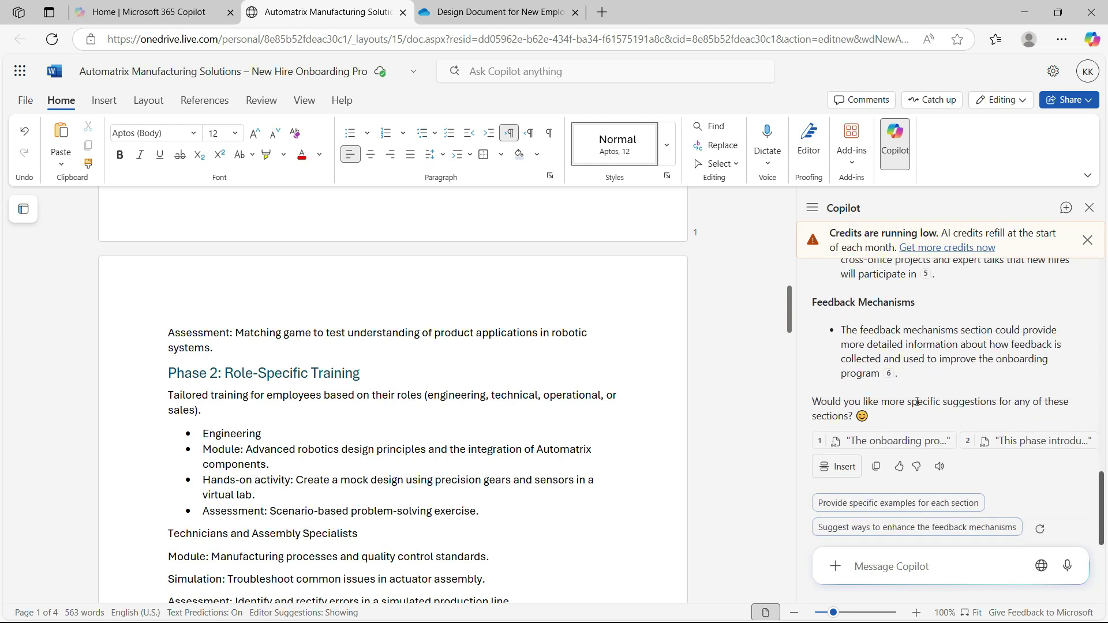
Step: Review Copilot's section-by-section suggestions for adding detail and insert the answer at the end of the document
scroll(918, 402, up, 10)
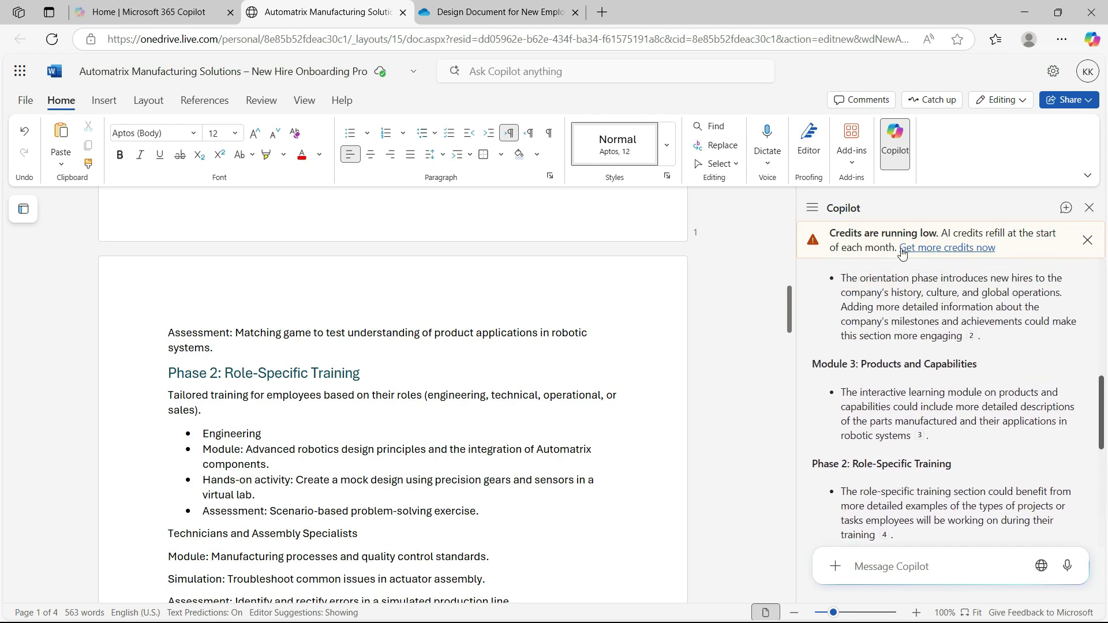
click(1087, 241)
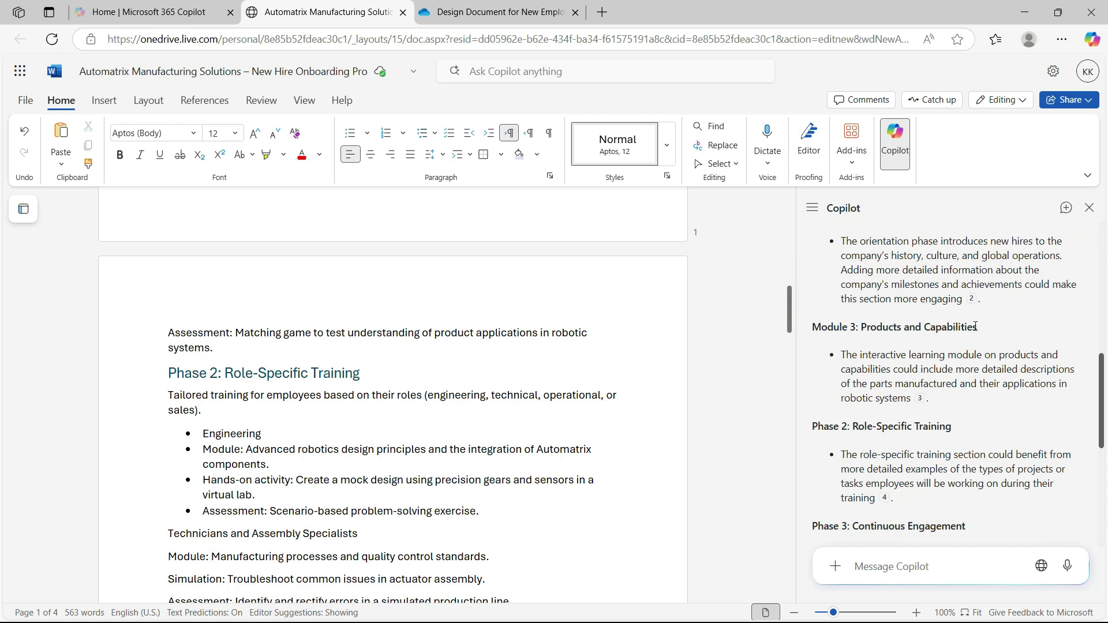
scroll(906, 319, down, 5)
scroll(906, 325, up, 5)
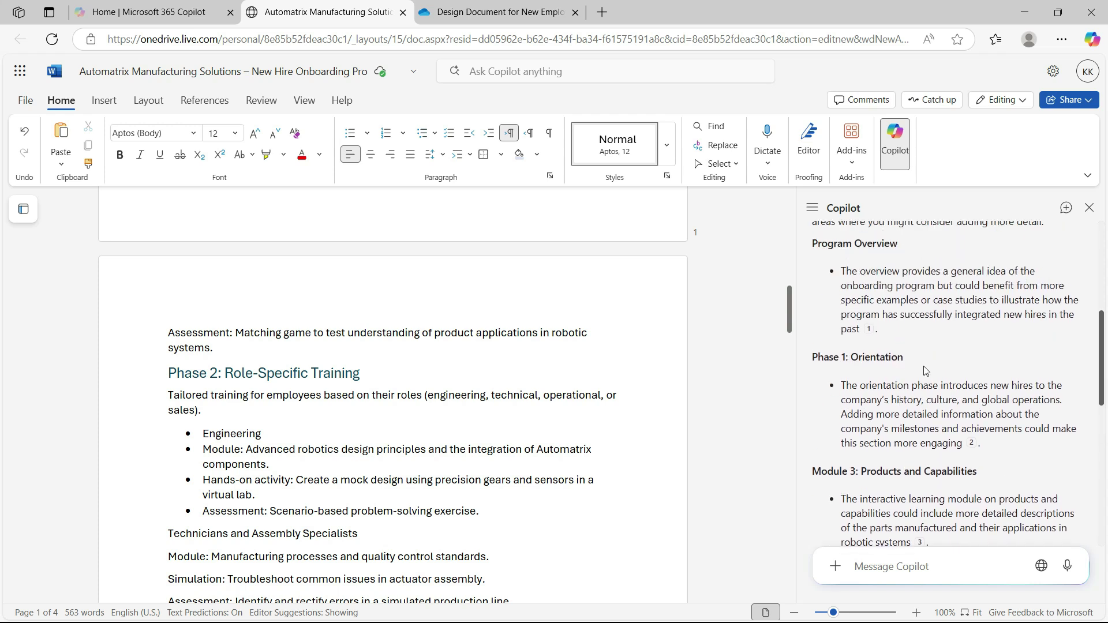
scroll(922, 370, down, 3)
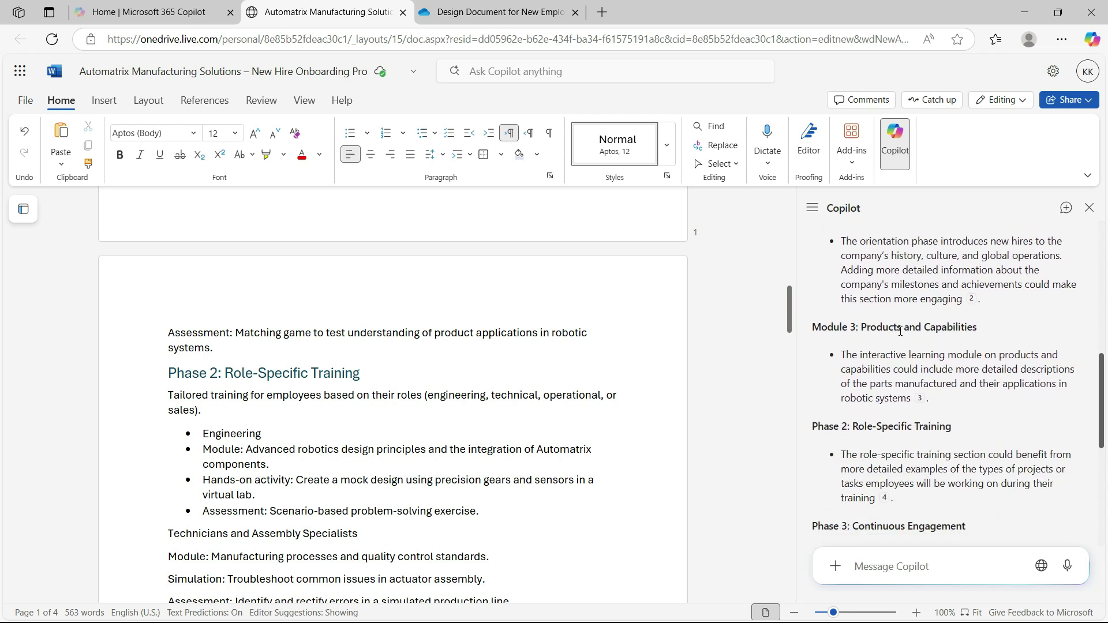
scroll(956, 341, down, 6)
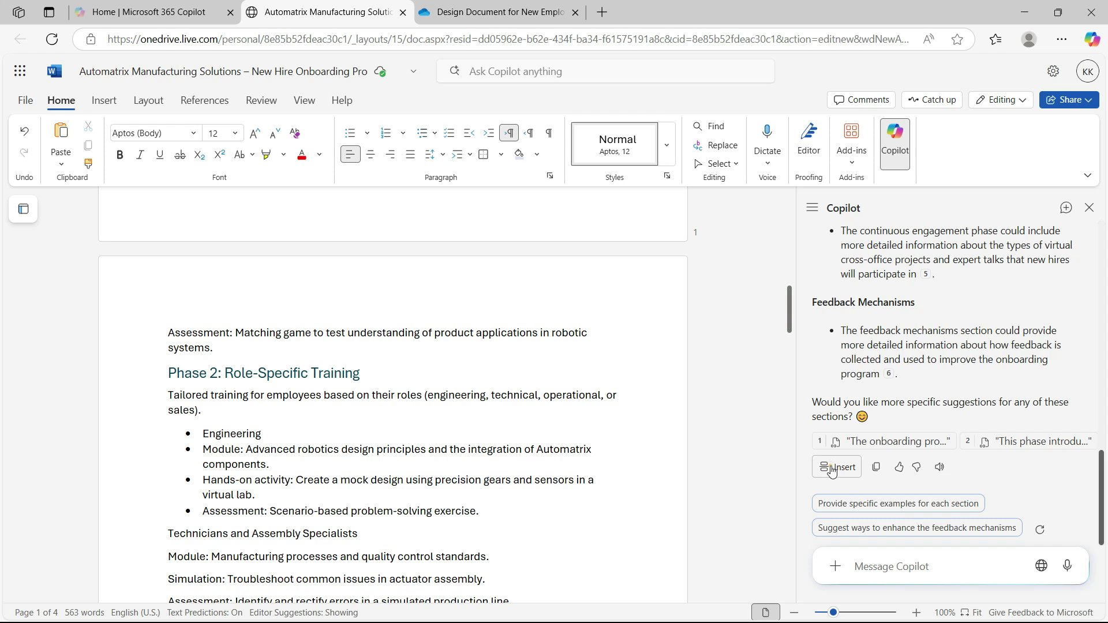
click(832, 471)
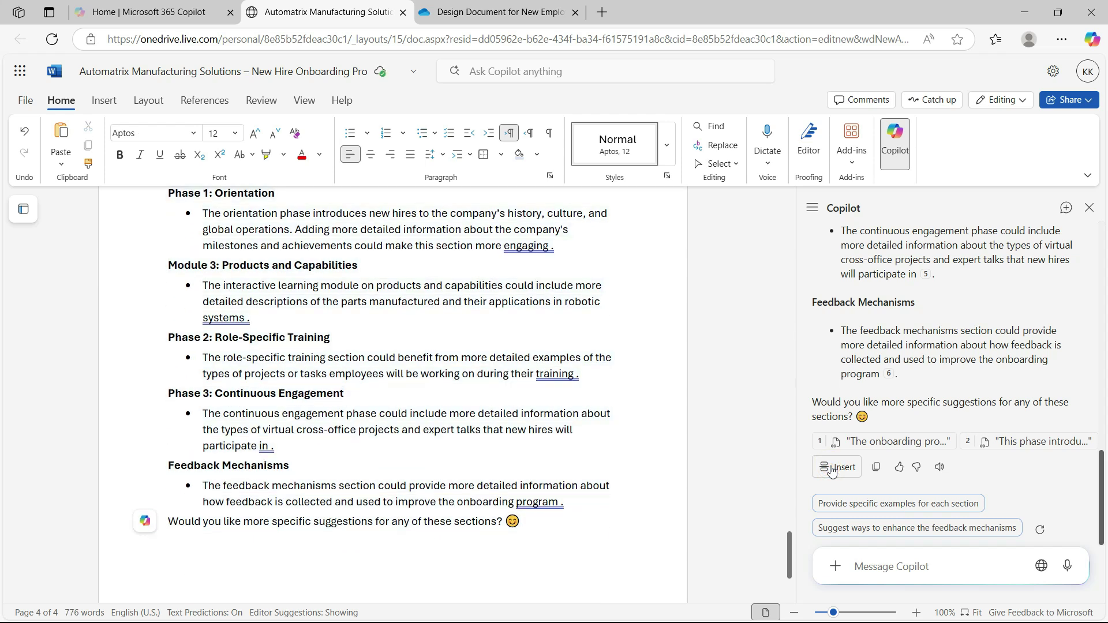
Step: Delete the closing line "Would you like more specific suggestions for any of these sections?" and its emoji from the inserted text
scroll(237, 399, down, 3)
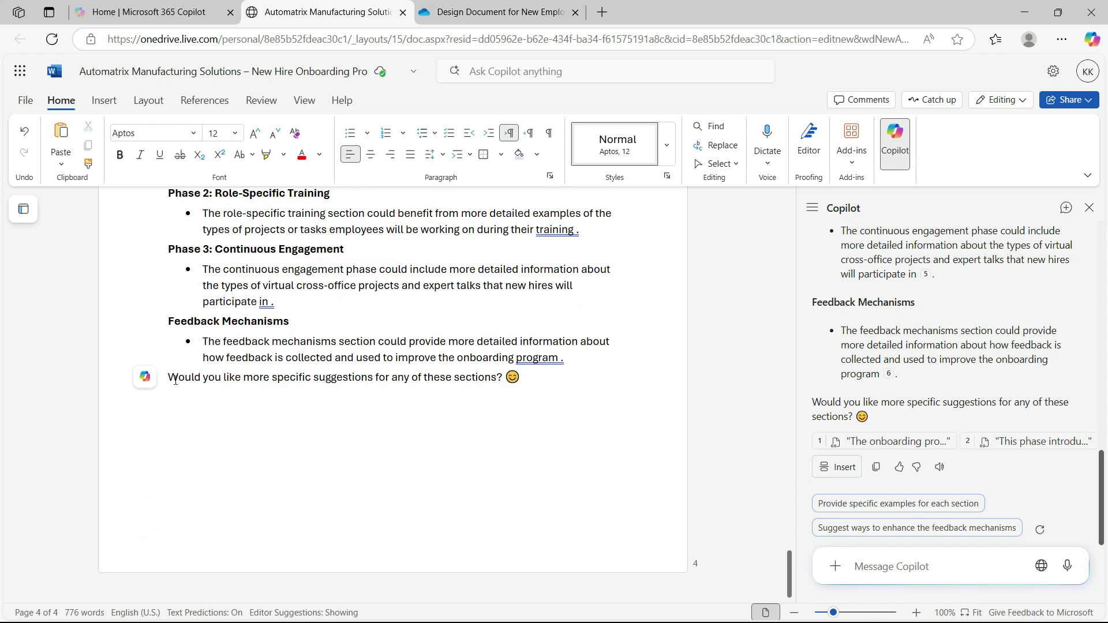
drag(177, 381, 454, 385)
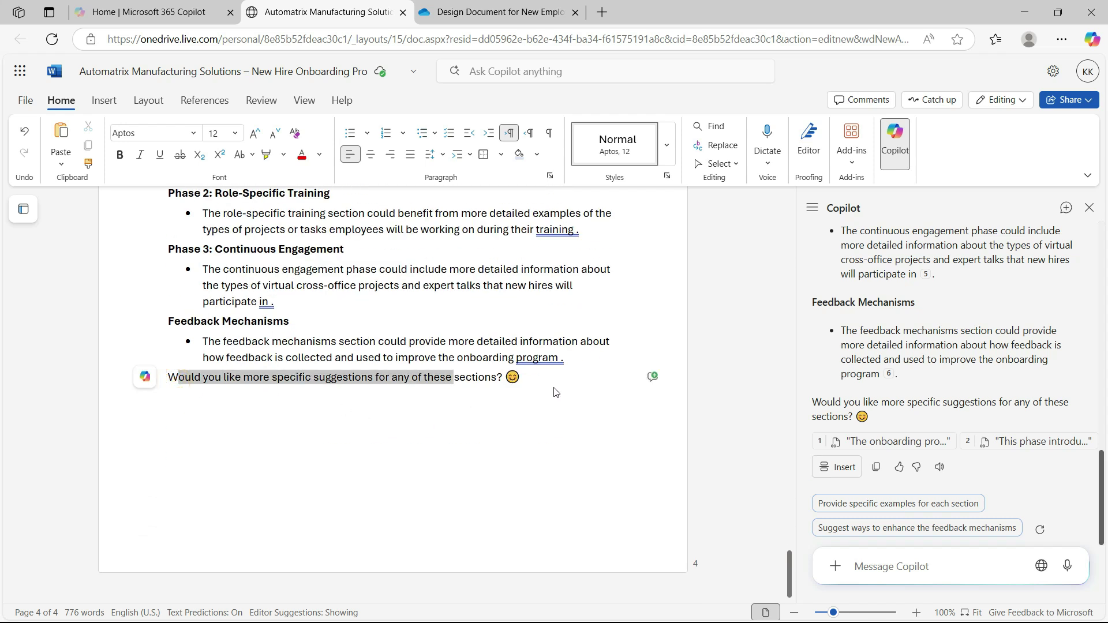
key(BackSpace)
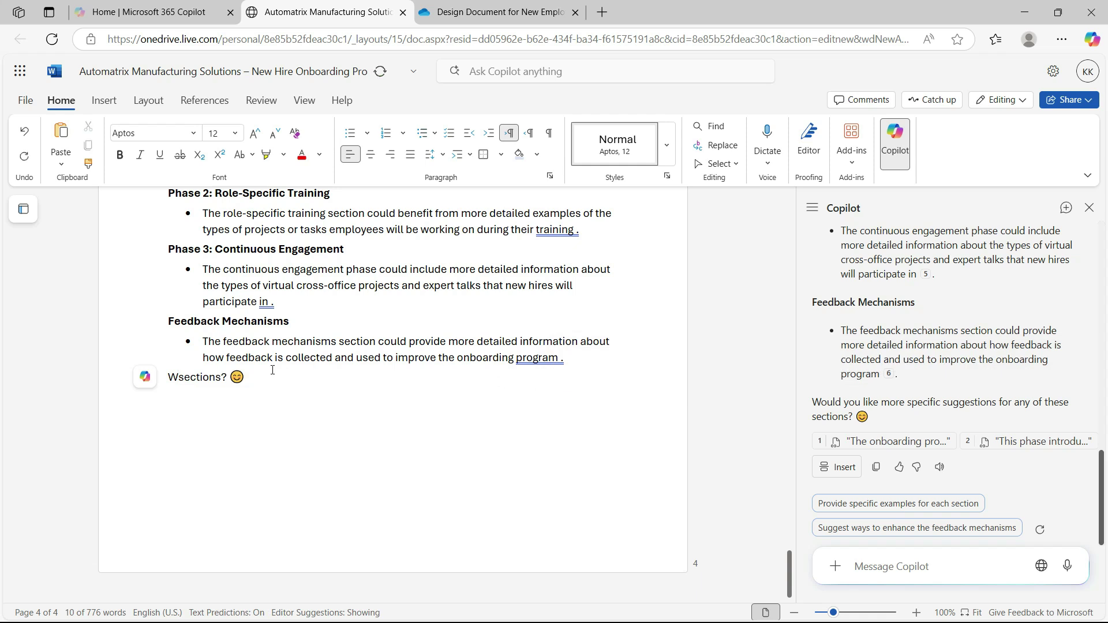
drag(262, 376, 167, 378)
key(BackSpace)
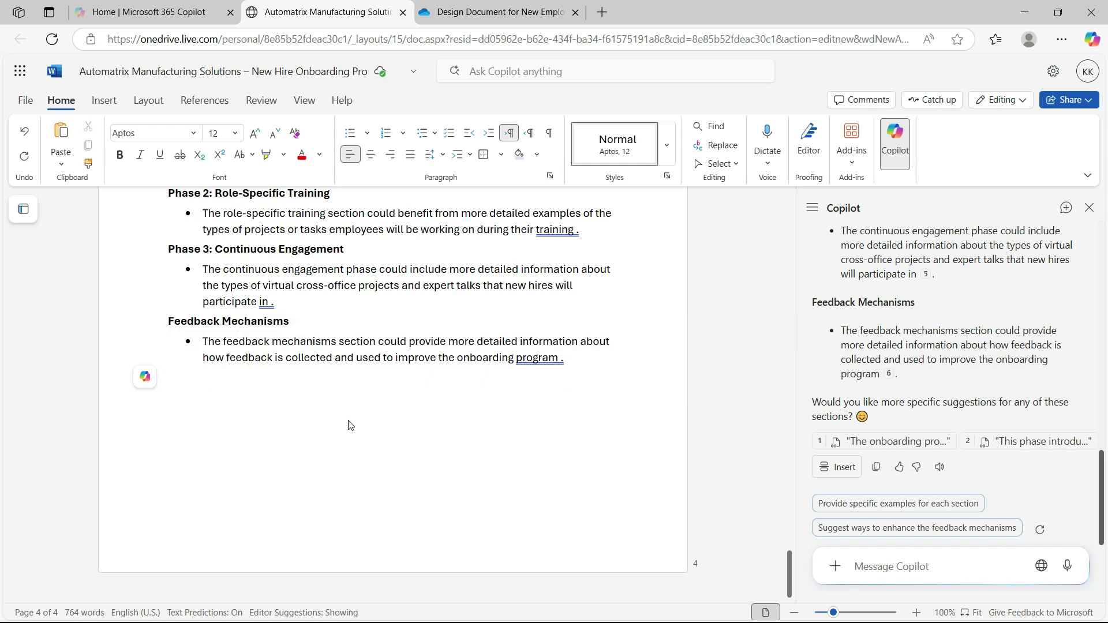
Step: Look over the inserted list of areas needing more detail and the onboarding program text before it
scroll(375, 425, up, 1)
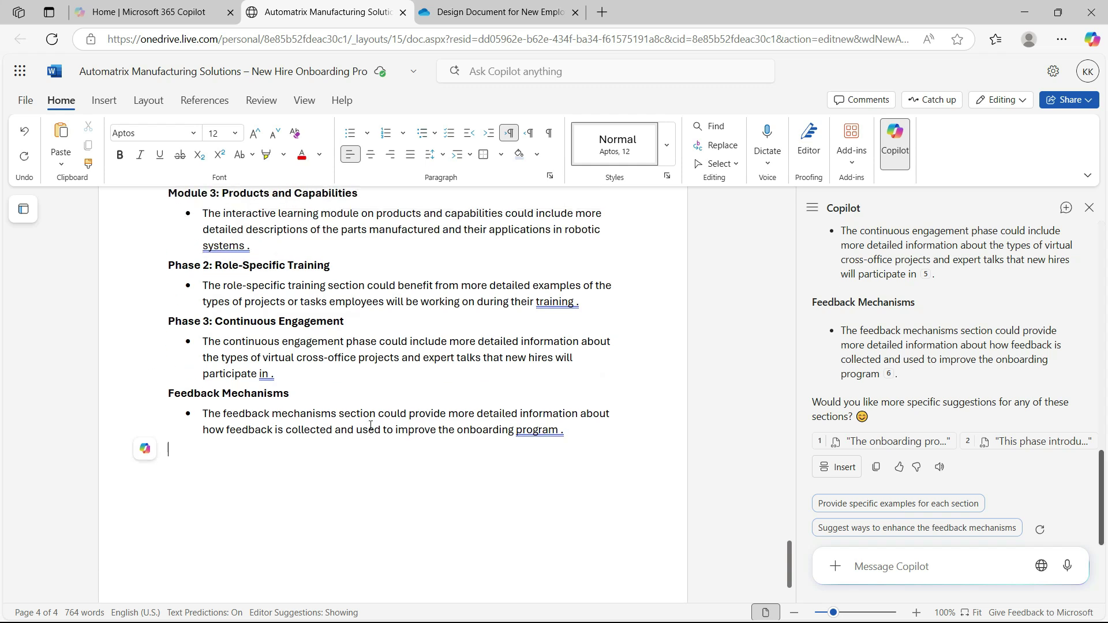
scroll(330, 305, up, 15)
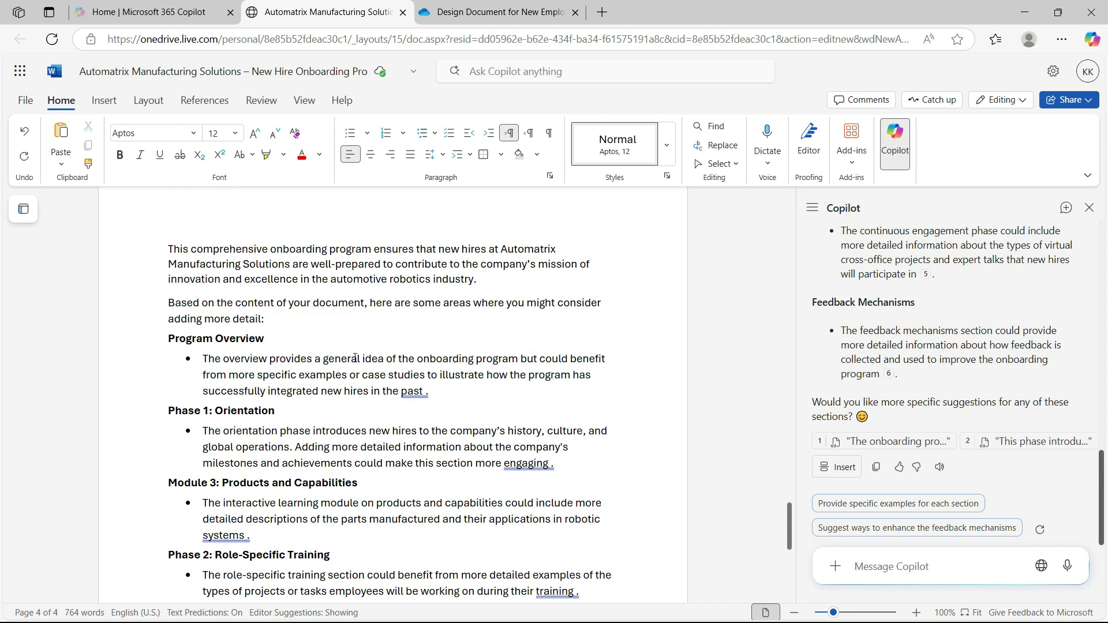
scroll(356, 356, down, 7)
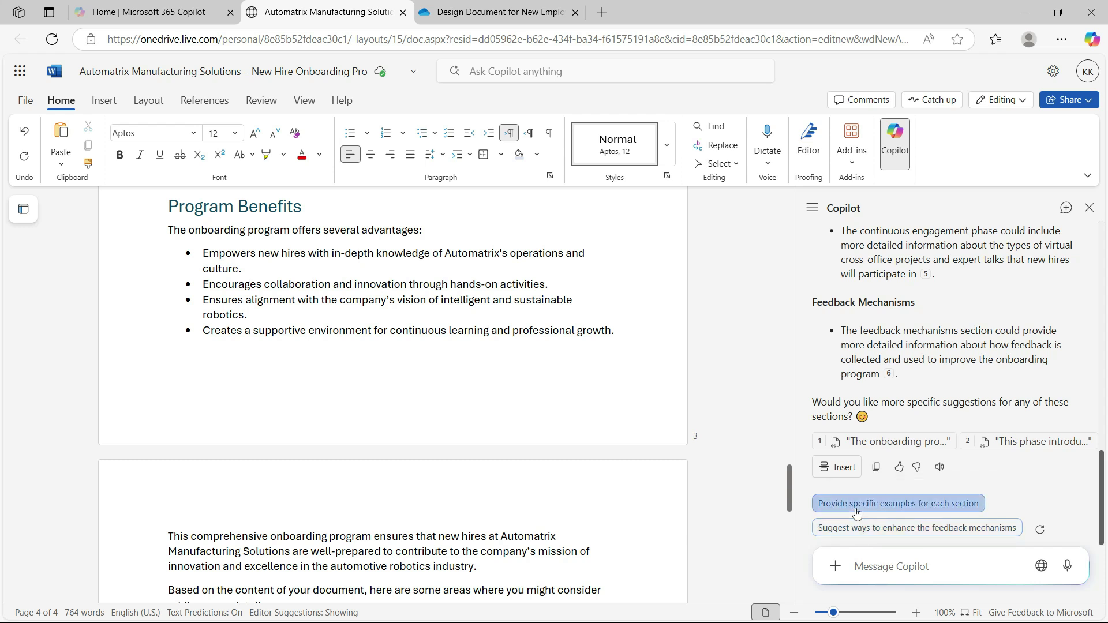
Step: In the Design Document for New Employee Onboarding, ask Copilot "In a large organization where should I route this document for approval"
click(883, 567)
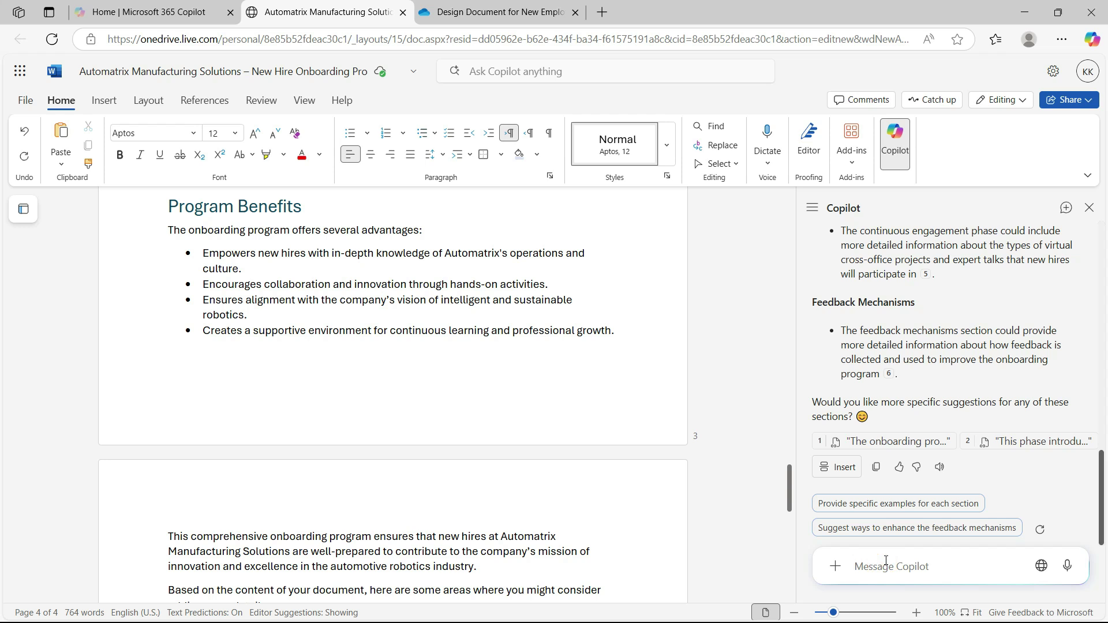
text(In a large organization where should I route this document for approval)
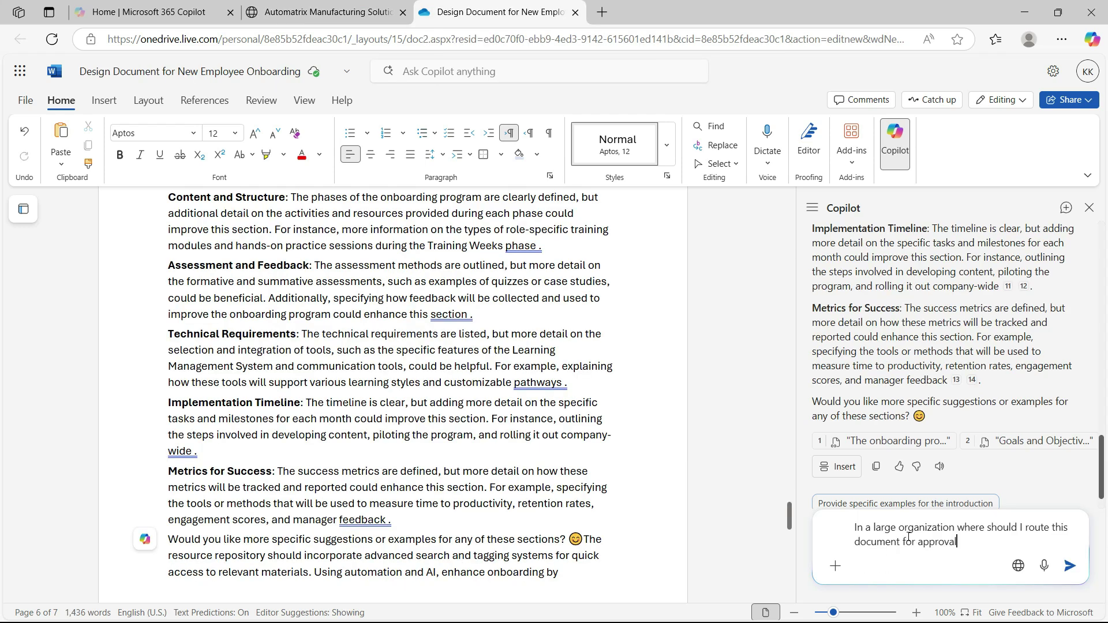
click(1069, 568)
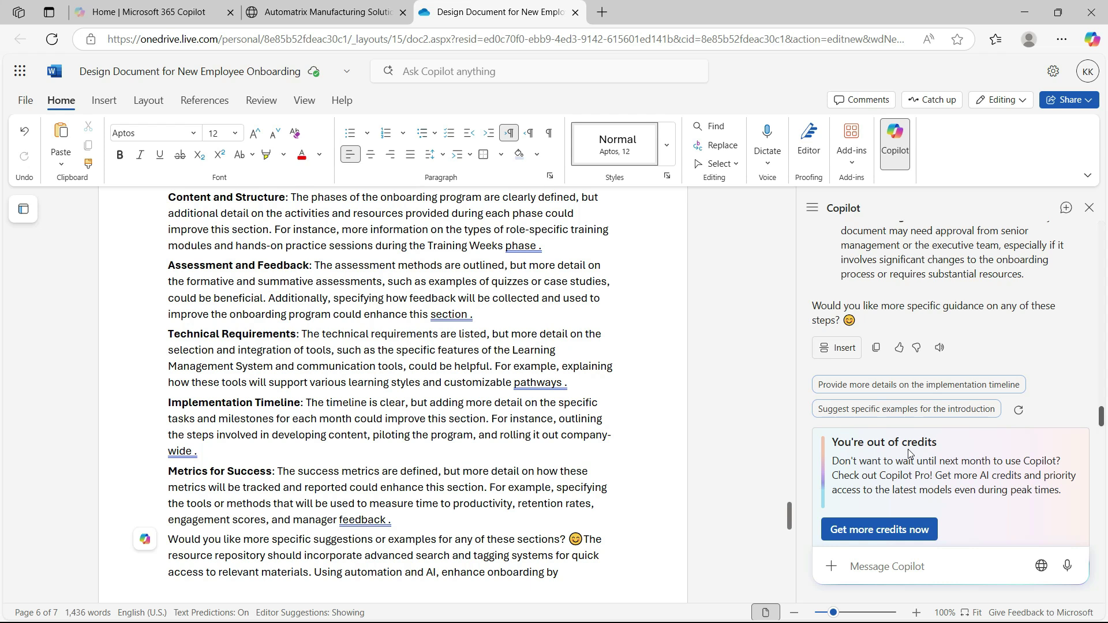
Step: Switch to the Automatrix new hire onboarding document and ask Copilot "Add an image of a computer"
key(ctrl+shift+Tab)
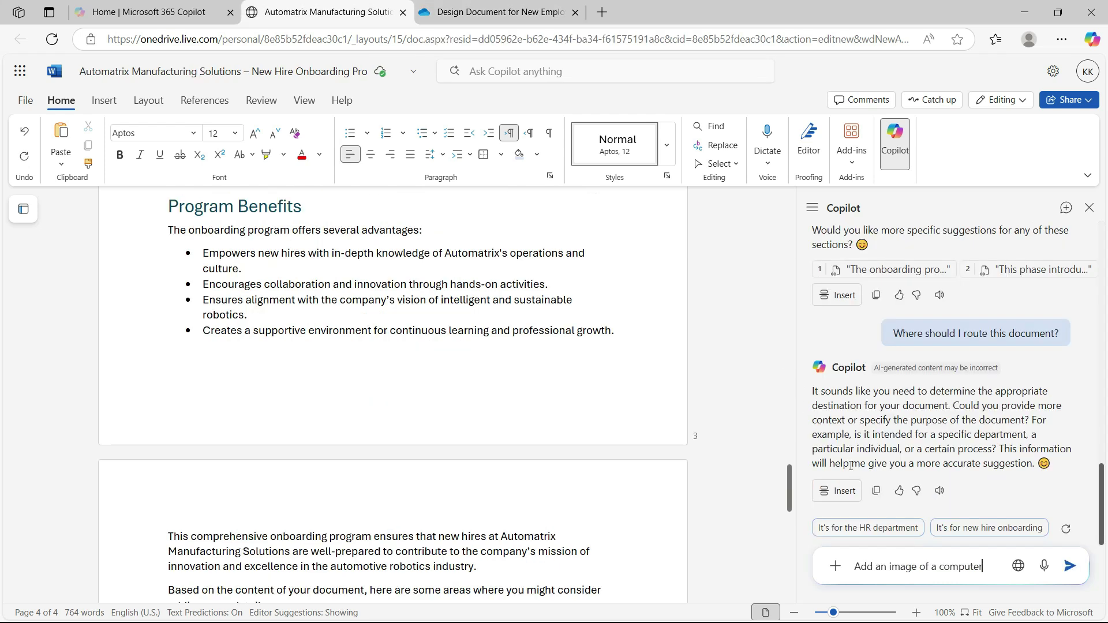
click(1072, 567)
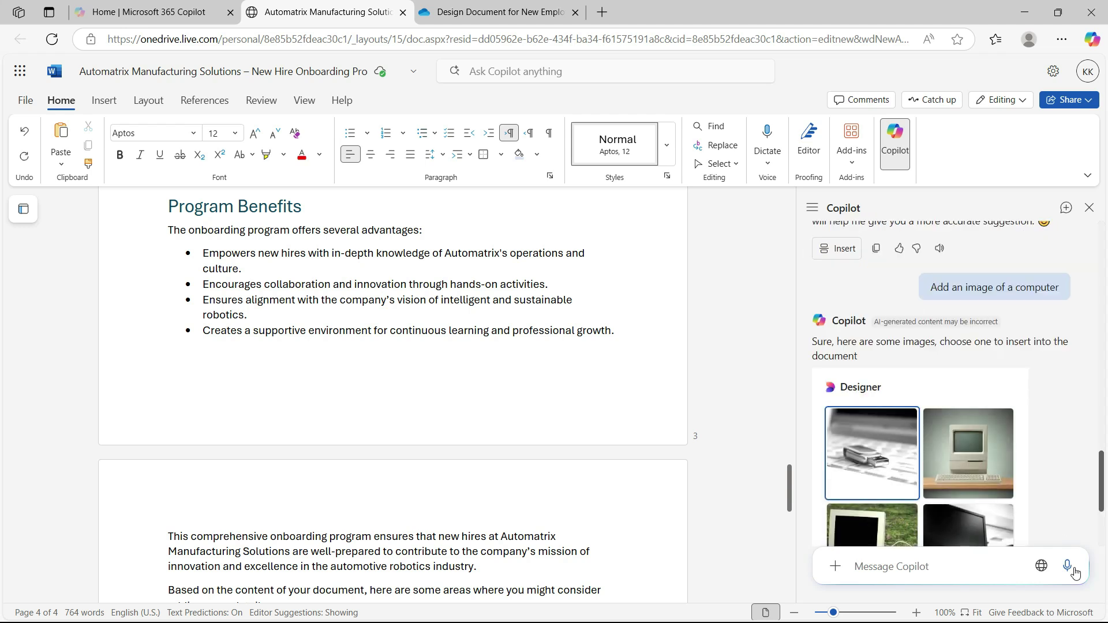
Step: Insert the suggested image of the beige vintage computer on a wooden desk and check it in the document
scroll(1024, 470, down, 3)
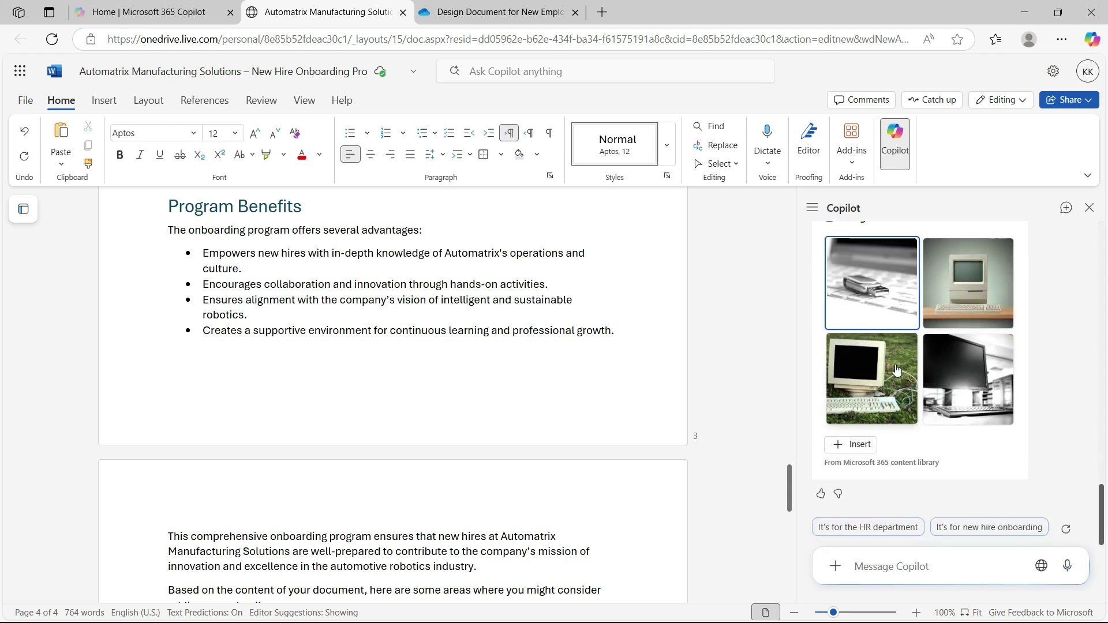
click(966, 294)
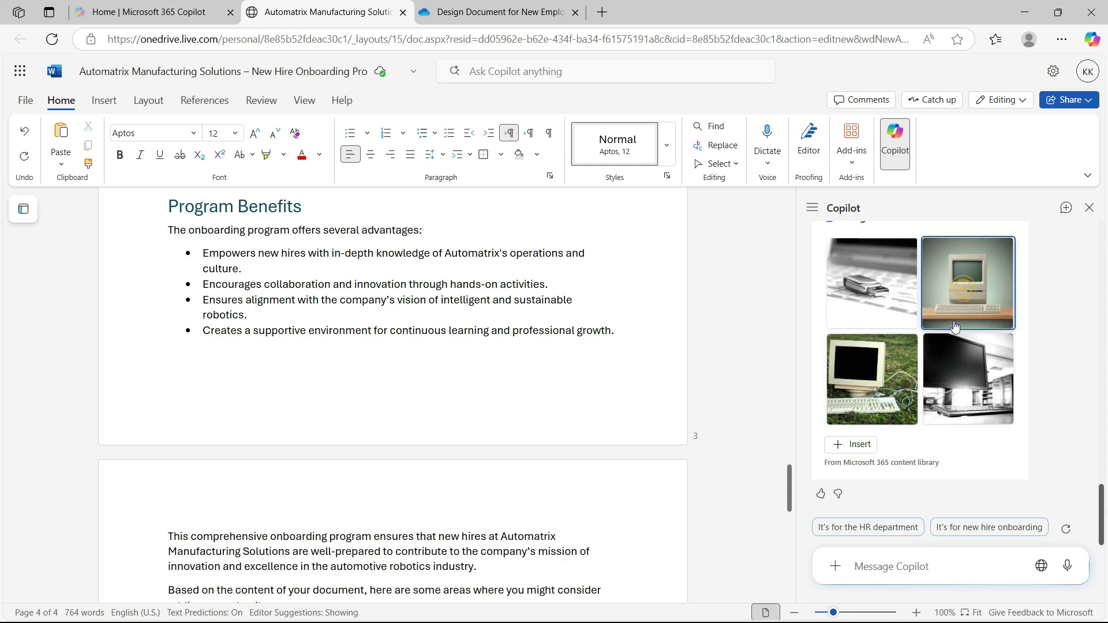
click(848, 444)
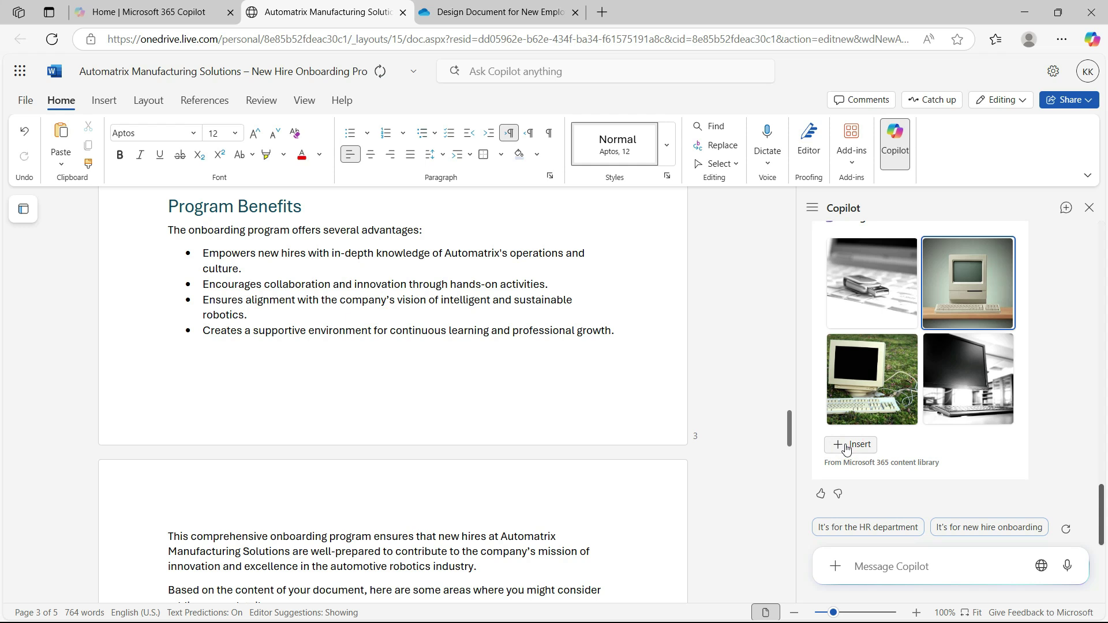
scroll(503, 419, down, 10)
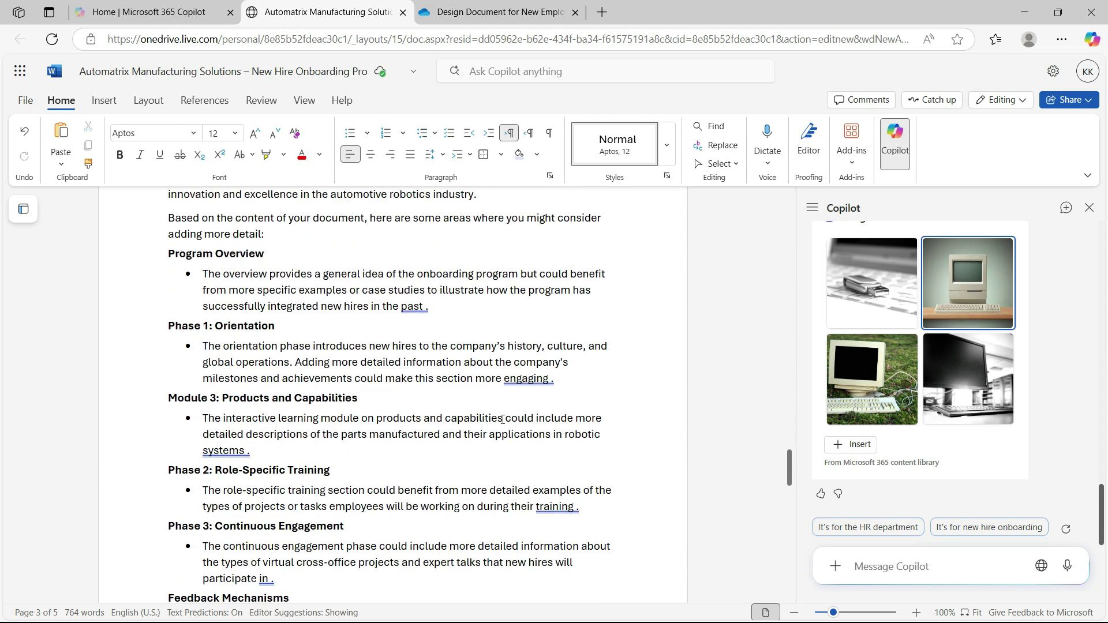
scroll(503, 420, down, 7)
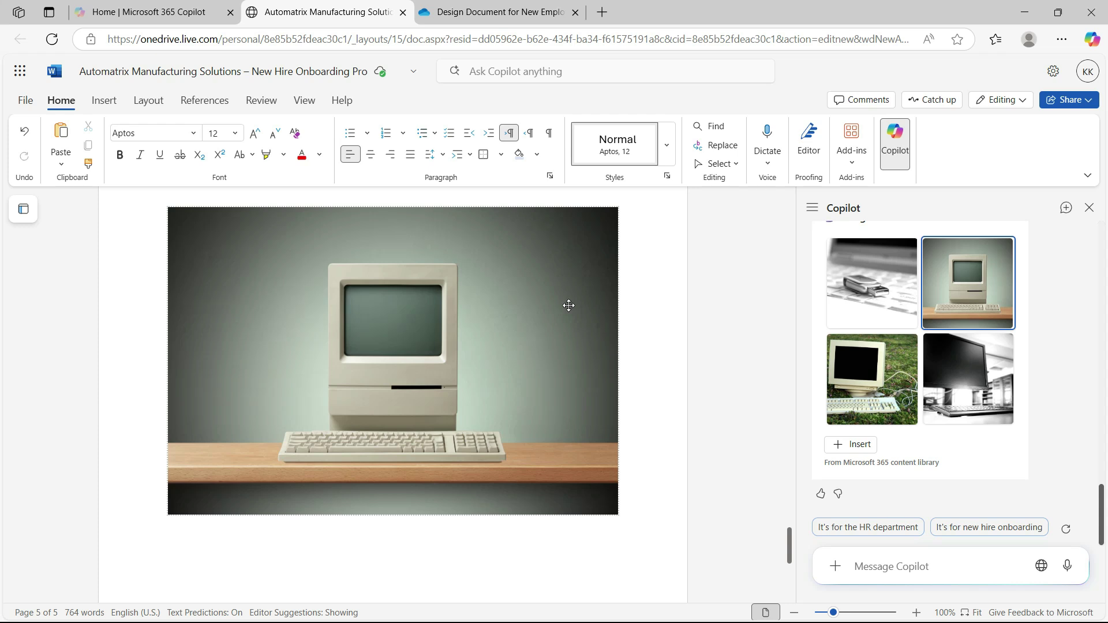
Step: Return to the Design Document for New Employee Onboarding and view its closing section with the "Like and subscribe!" heading
key(ctrl+Tab)
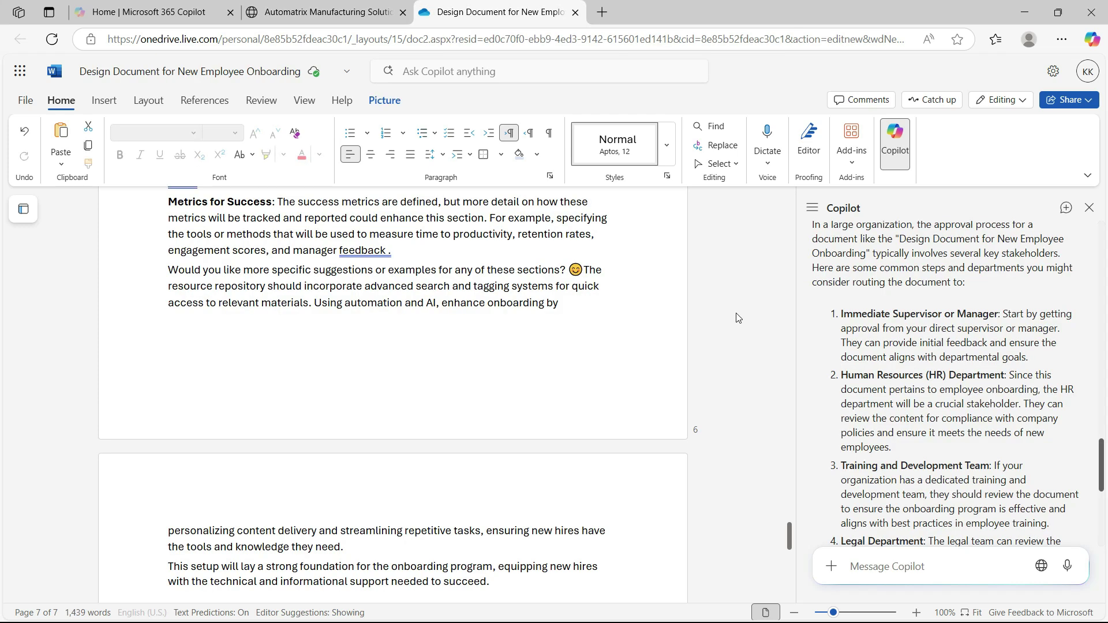
scroll(737, 320, down, 6)
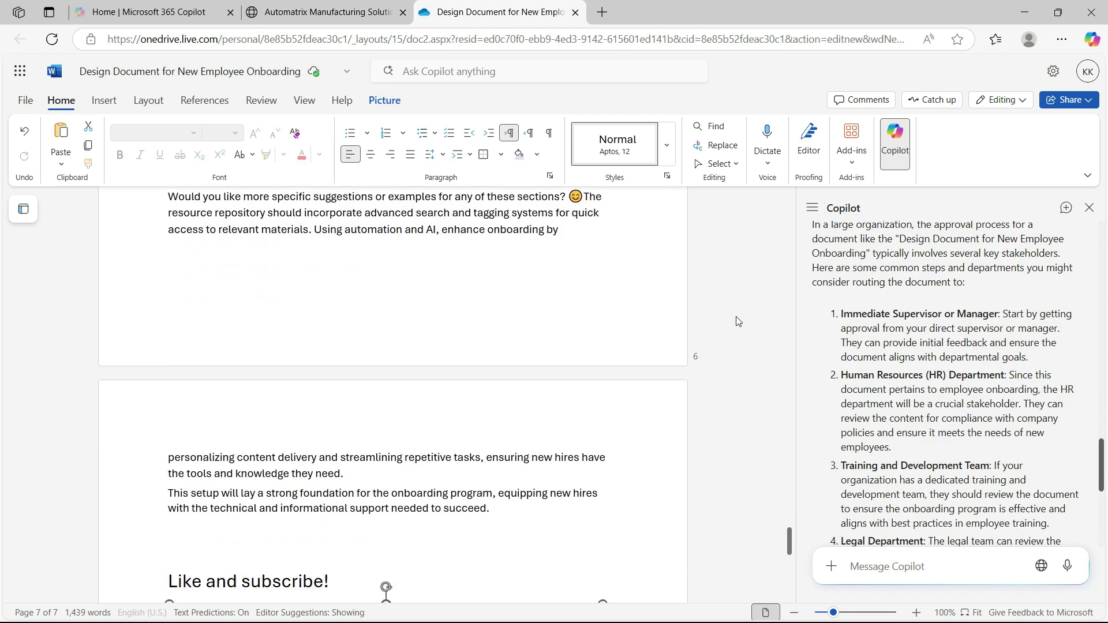